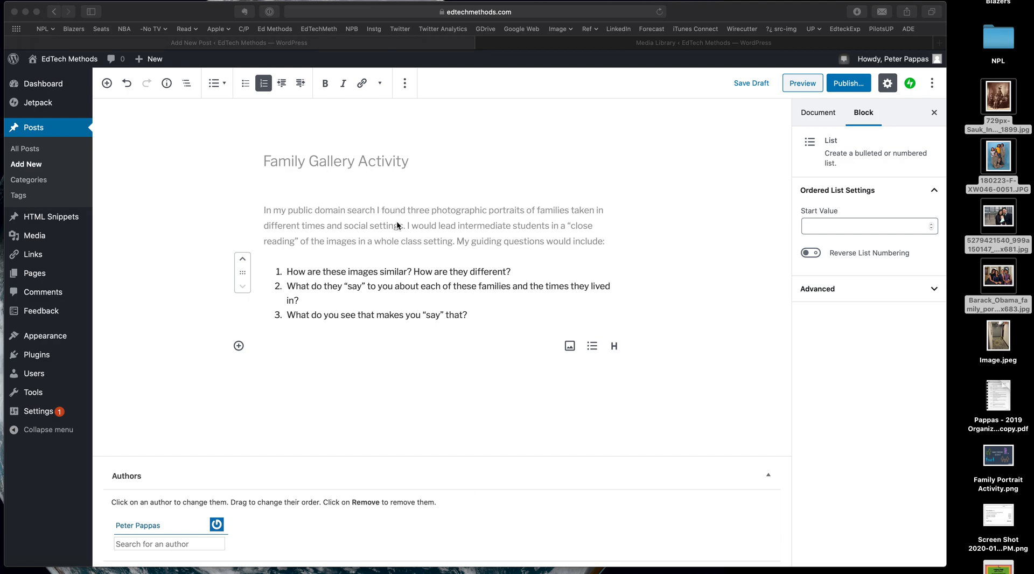
- Add an Image block below the numbered list of guiding questions
{"action": "left_click", "coordinate": [107, 84]}
{"action": "left_click", "coordinate": [107, 84]}
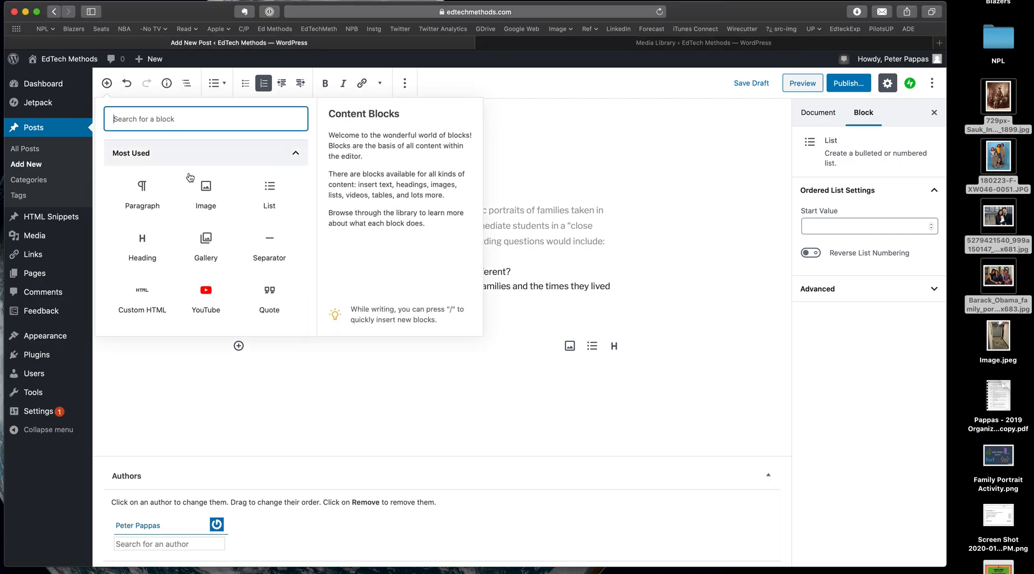
{"action": "left_click", "coordinate": [206, 192]}
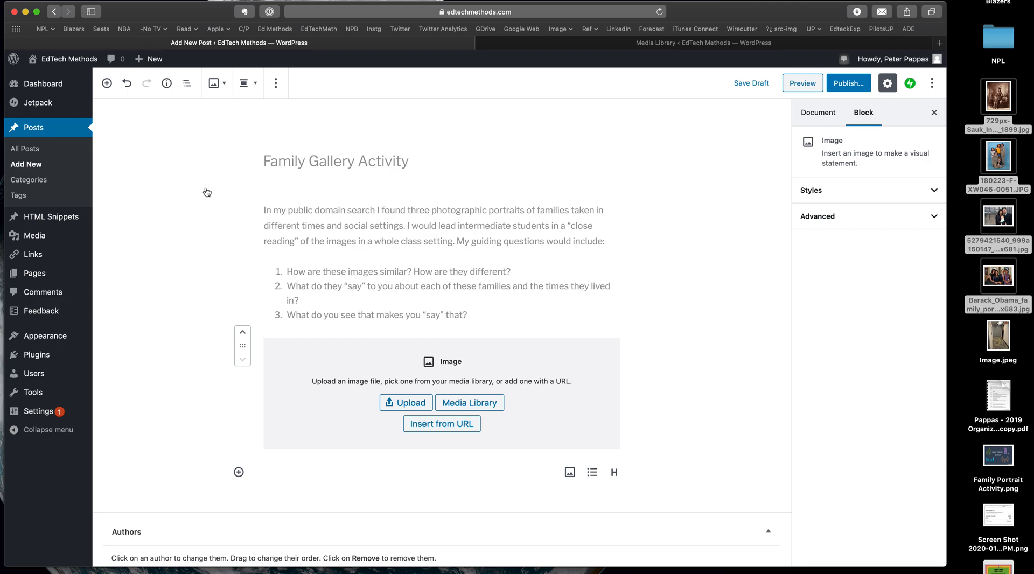
- Examine the categories of available content blocks, including the blocks under Common Blocks
{"action": "left_click", "coordinate": [108, 85]}
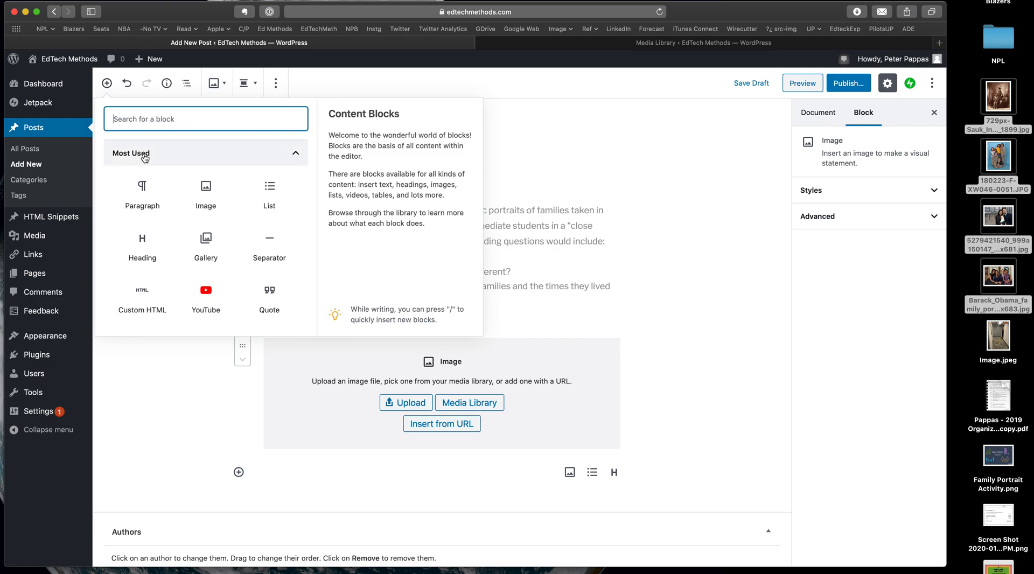
{"action": "left_click", "coordinate": [295, 155]}
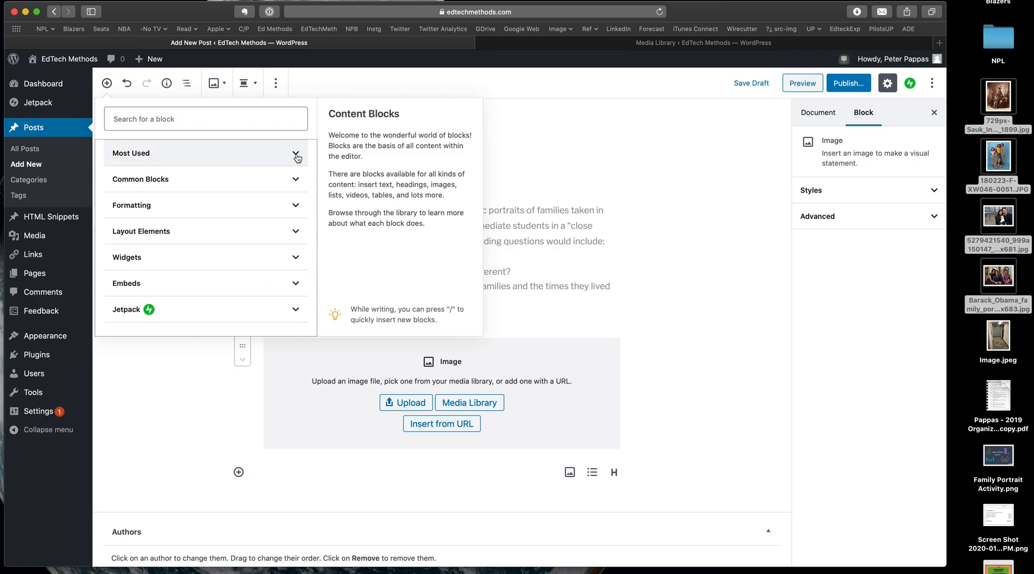
{"action": "left_click", "coordinate": [289, 179]}
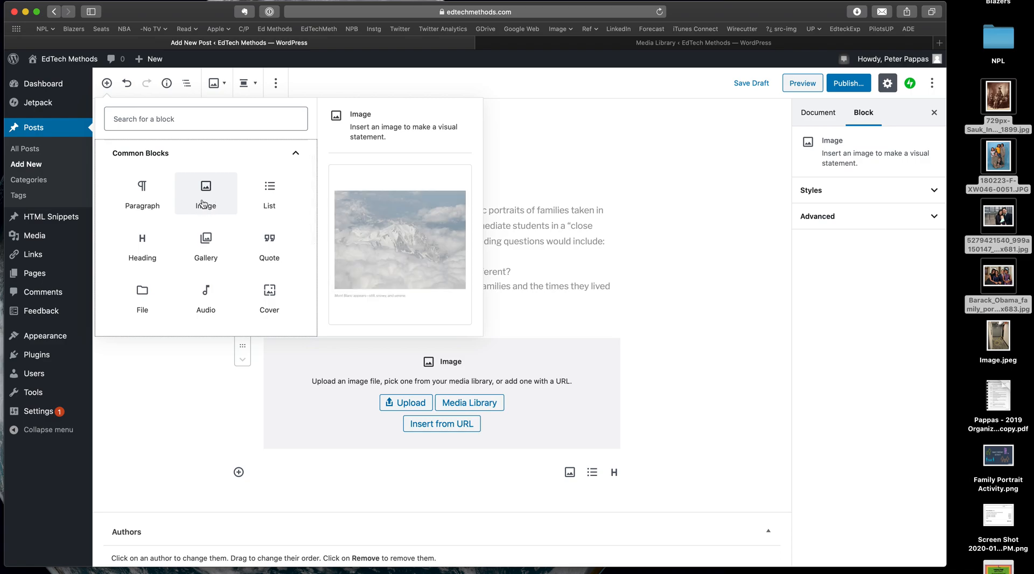
{"action": "left_click", "coordinate": [297, 156]}
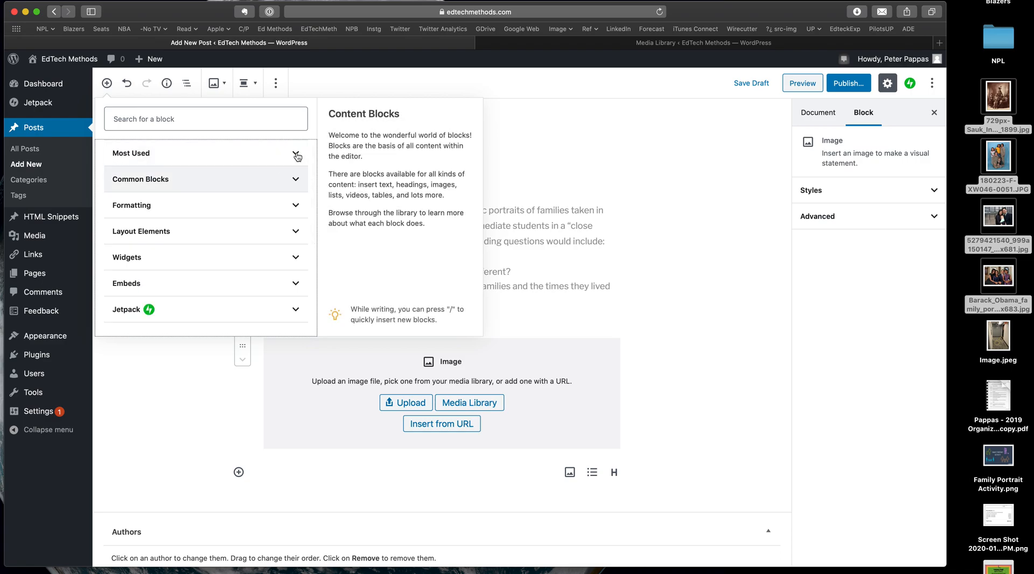
{"action": "left_click", "coordinate": [615, 179]}
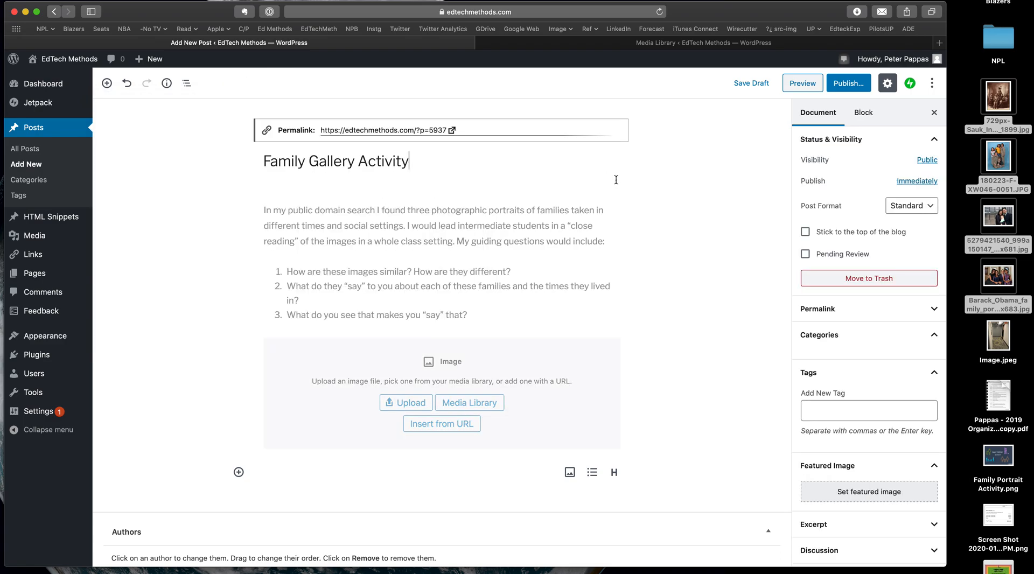
{"action": "left_click", "coordinate": [214, 396]}
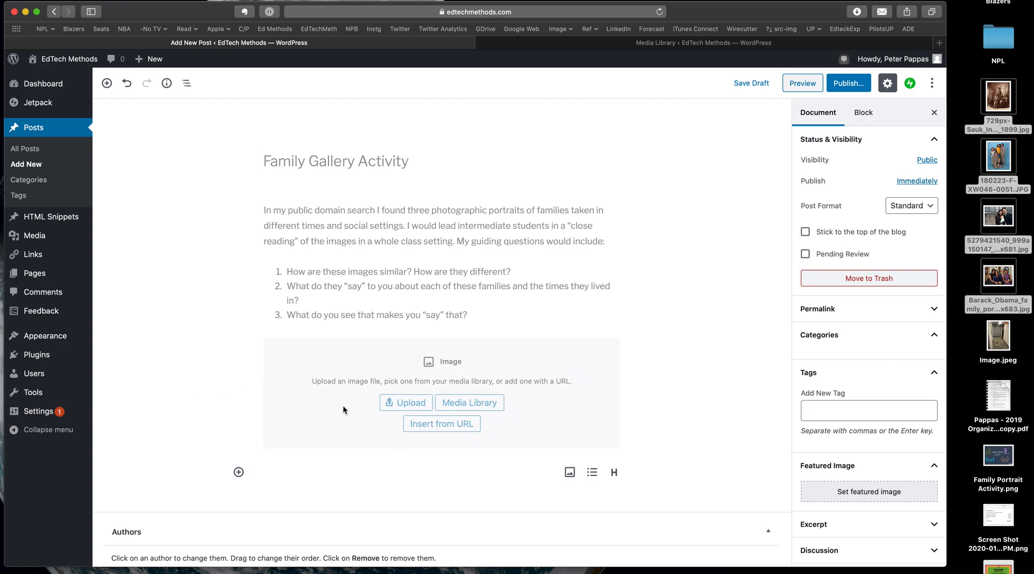
- In the media library, give the 1899 Sauk family portrait the alt text "Sauk Indian family of photographed by Frank Rinehart in 1899"
{"action": "left_click", "coordinate": [464, 404]}
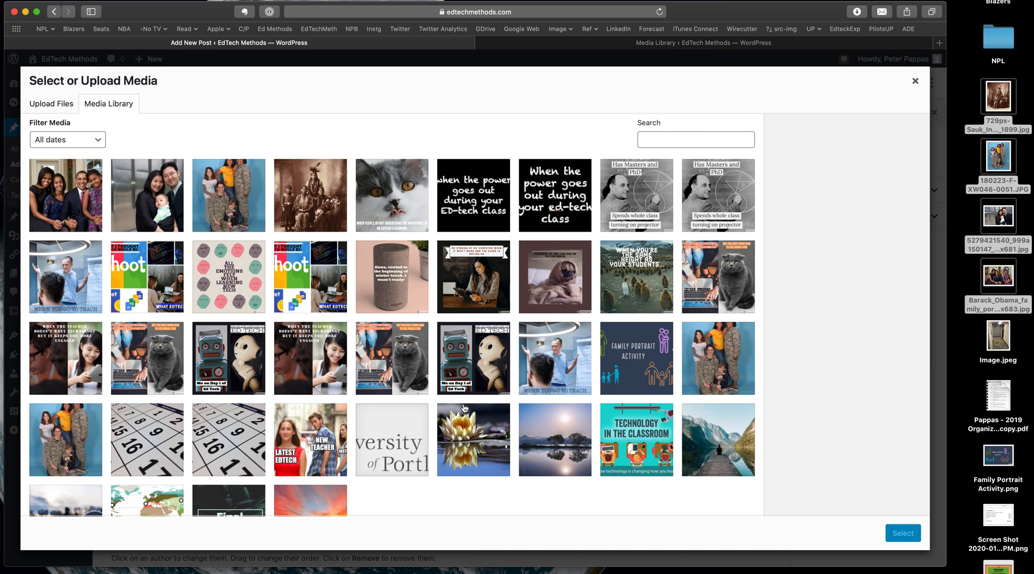
{"action": "mouse_move", "coordinate": [998, 104]}
{"action": "left_mouse_down"}
{"action": "mouse_move", "coordinate": [924, 116]}
{"action": "mouse_move", "coordinate": [998, 105]}
{"action": "left_mouse_up"}
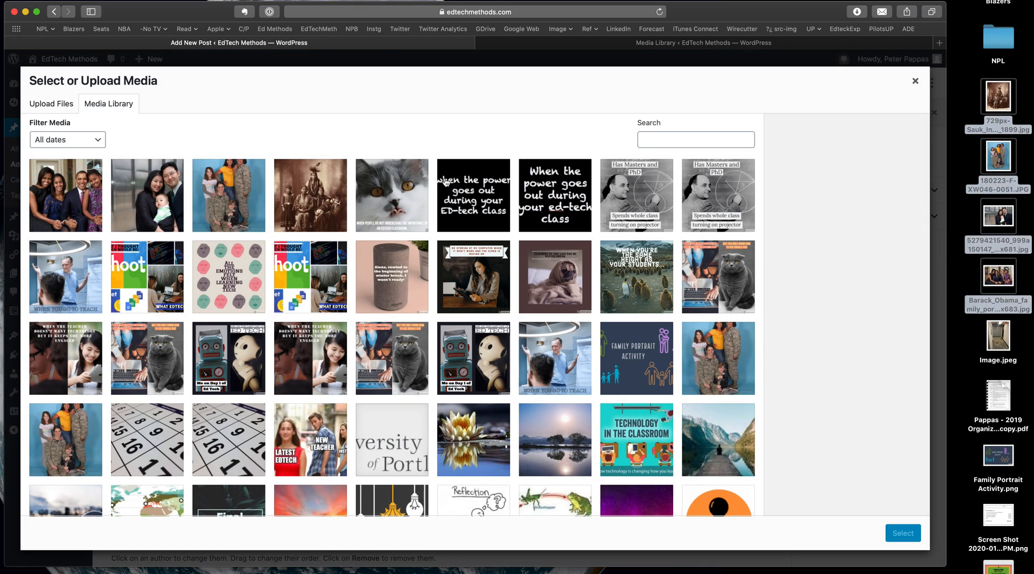
{"action": "left_click", "coordinate": [304, 197]}
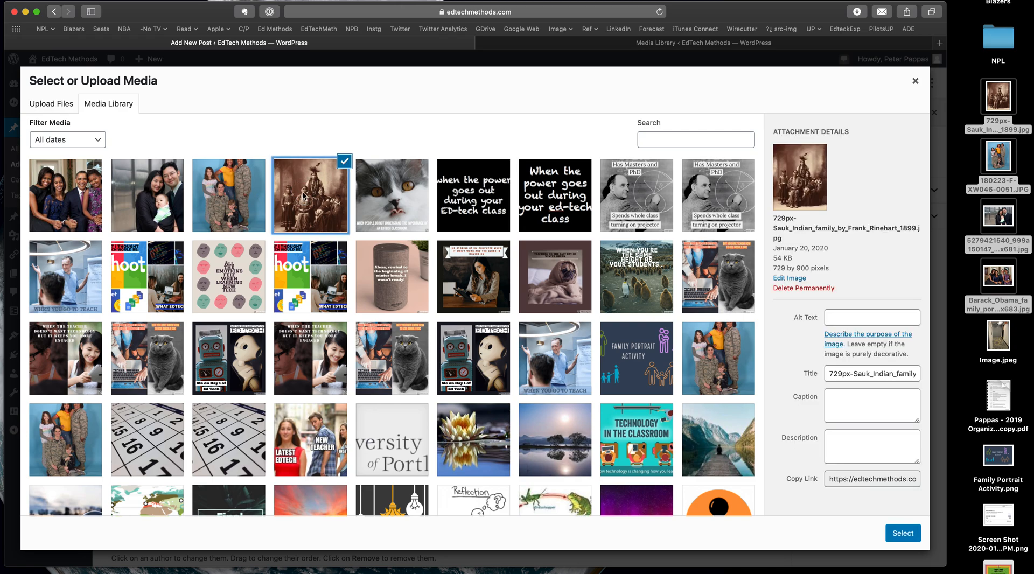
{"action": "scroll", "coordinate": [323, 216], "scroll_direction": "down", "scroll_amount": 4}
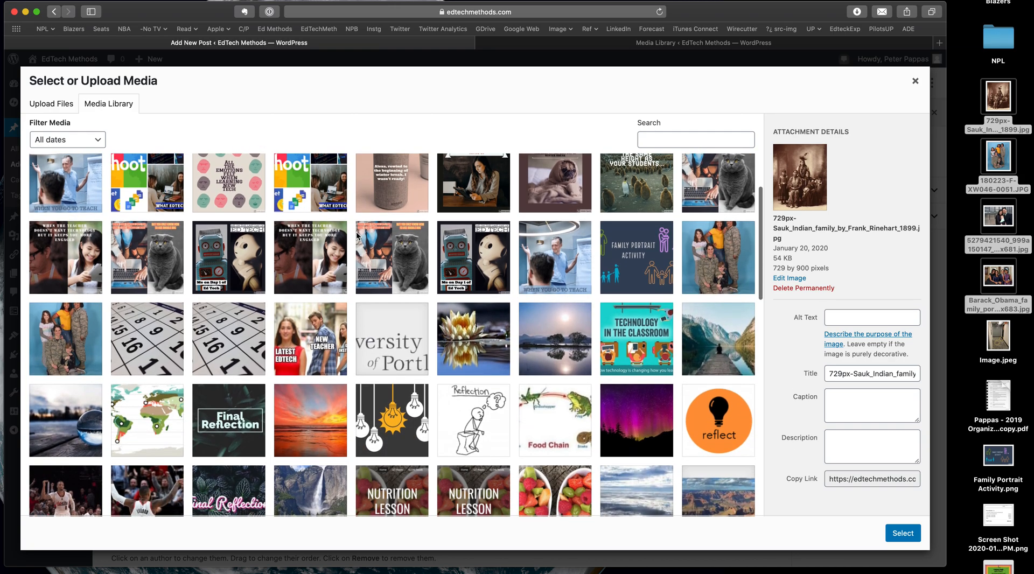
{"action": "scroll", "coordinate": [370, 264], "scroll_direction": "up", "scroll_amount": 4}
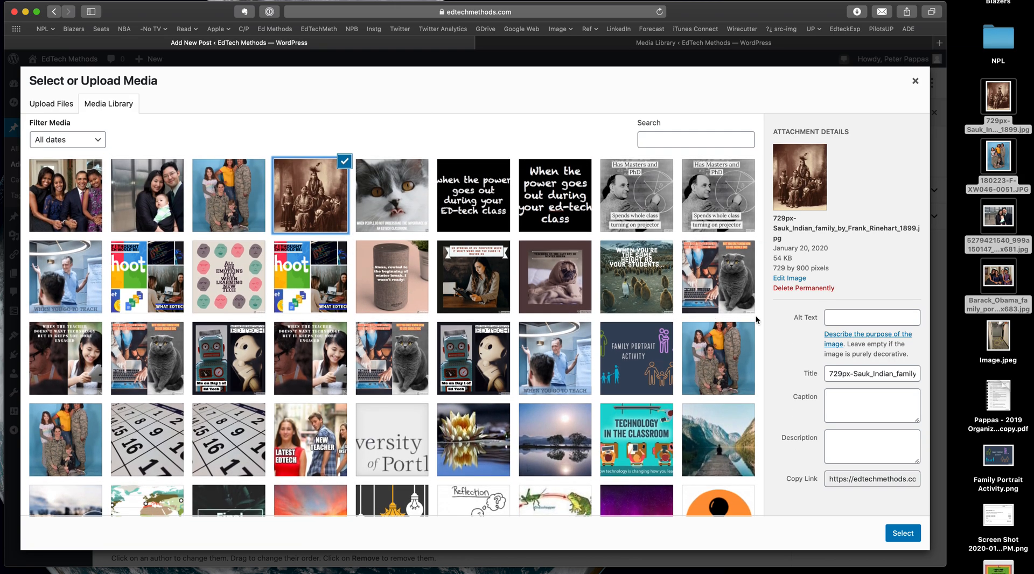
{"action": "left_click", "coordinate": [835, 317]}
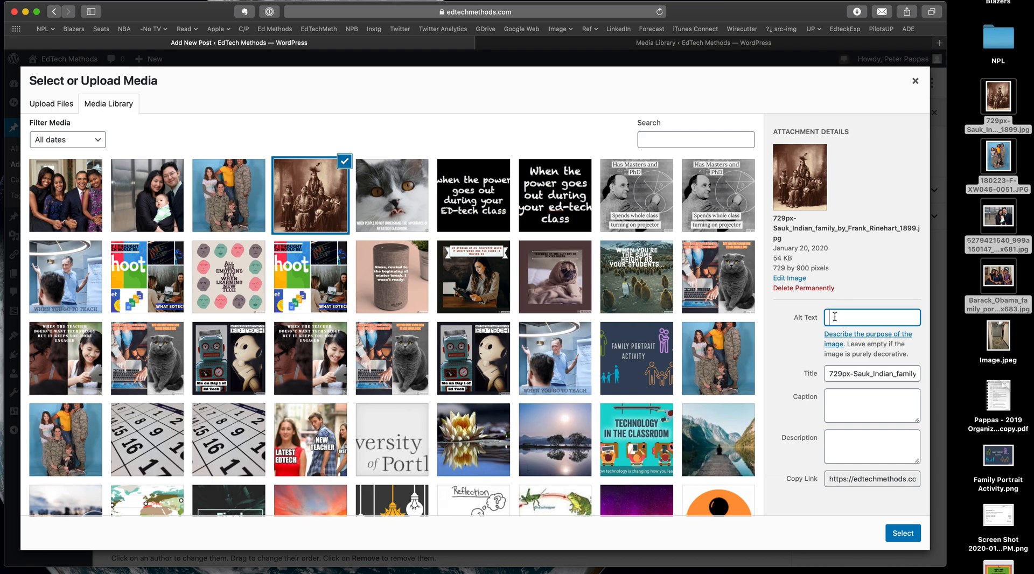
{"action": "key", "text": "super+v"}
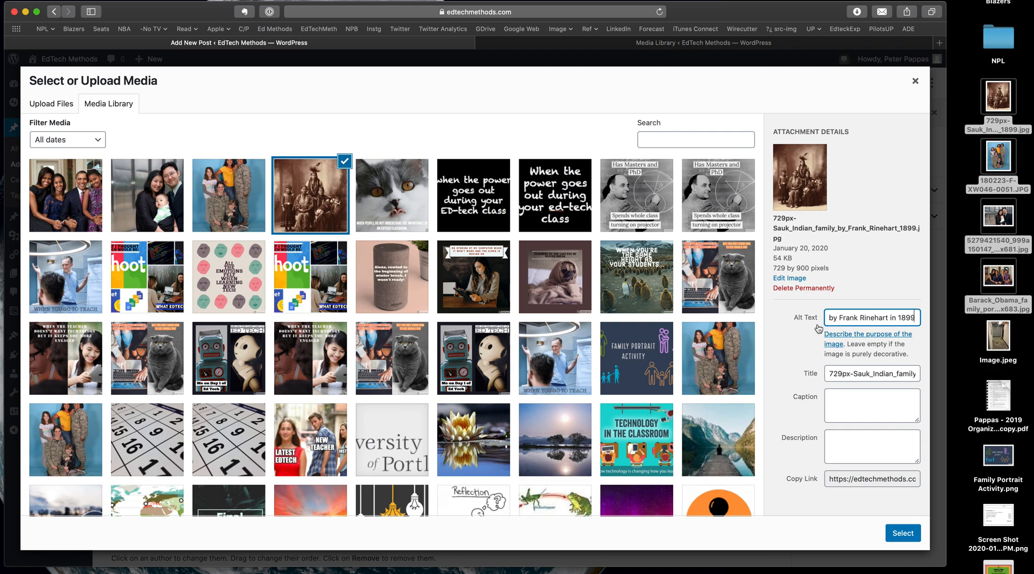
- Insert the selected portrait into the Image block, try preset percentage sizes, and set it to 100%
{"action": "left_click", "coordinate": [903, 533]}
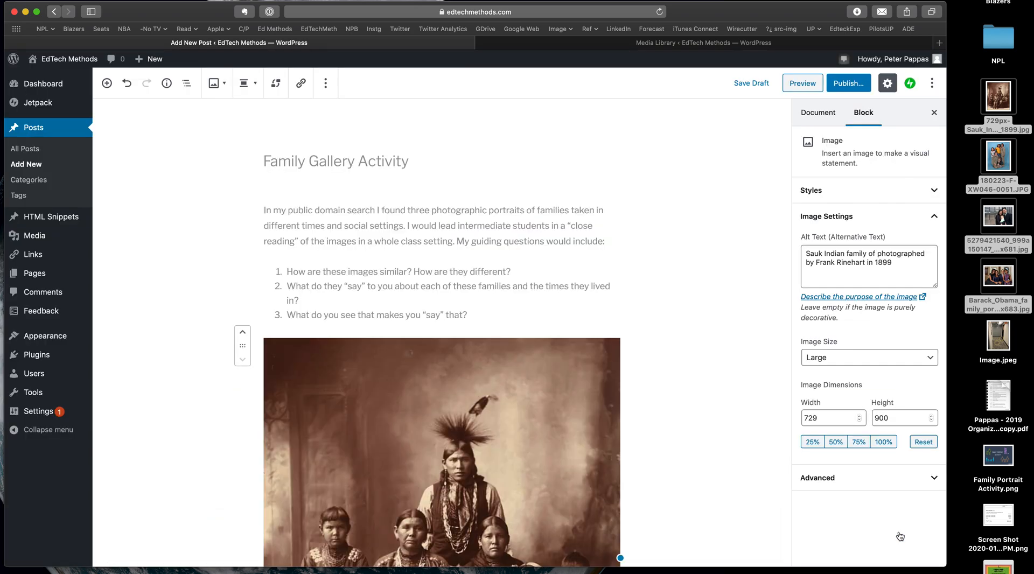
{"action": "scroll", "coordinate": [630, 418], "scroll_direction": "down", "scroll_amount": 8}
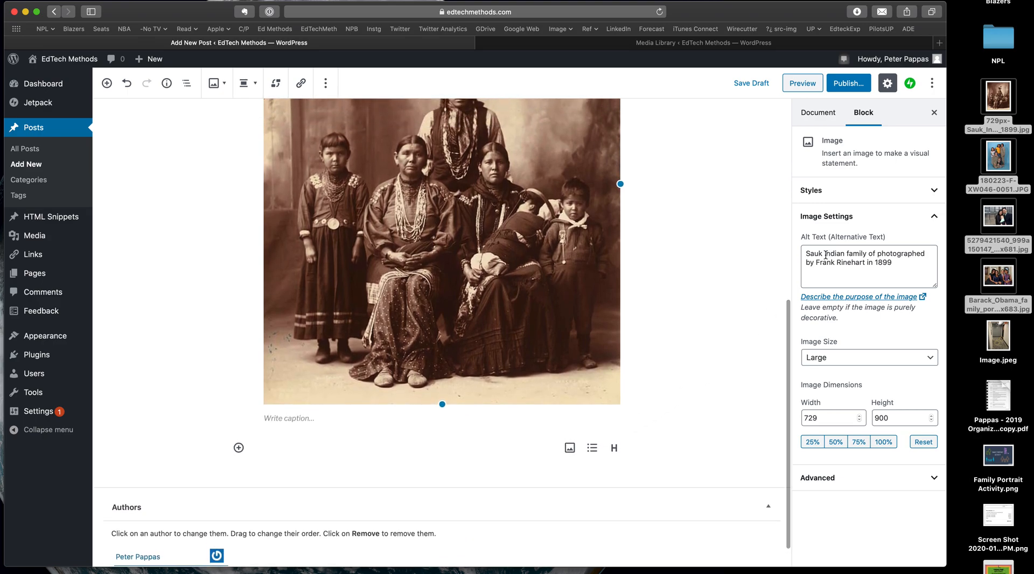
{"action": "left_click", "coordinate": [857, 446]}
{"action": "left_click", "coordinate": [838, 442]}
{"action": "left_click", "coordinate": [875, 442]}
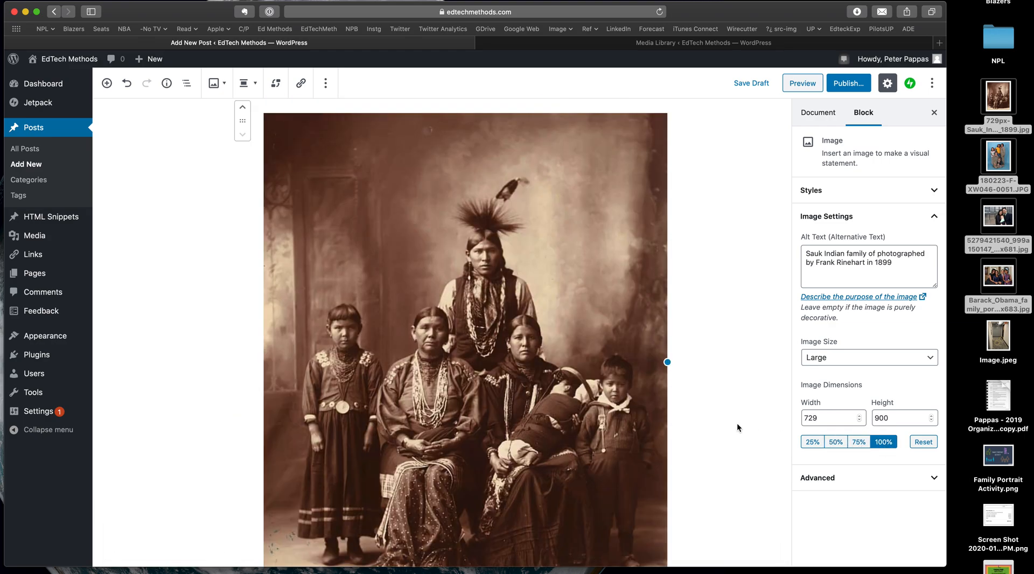
{"action": "scroll", "coordinate": [591, 386], "scroll_direction": "down", "scroll_amount": 5}
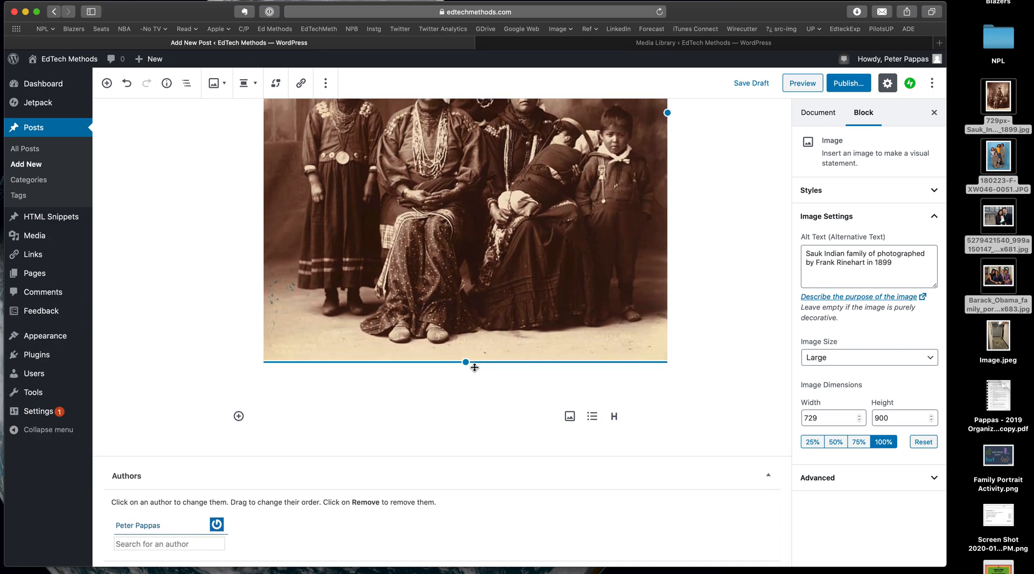
{"action": "scroll", "coordinate": [726, 382], "scroll_direction": "up", "scroll_amount": 8}
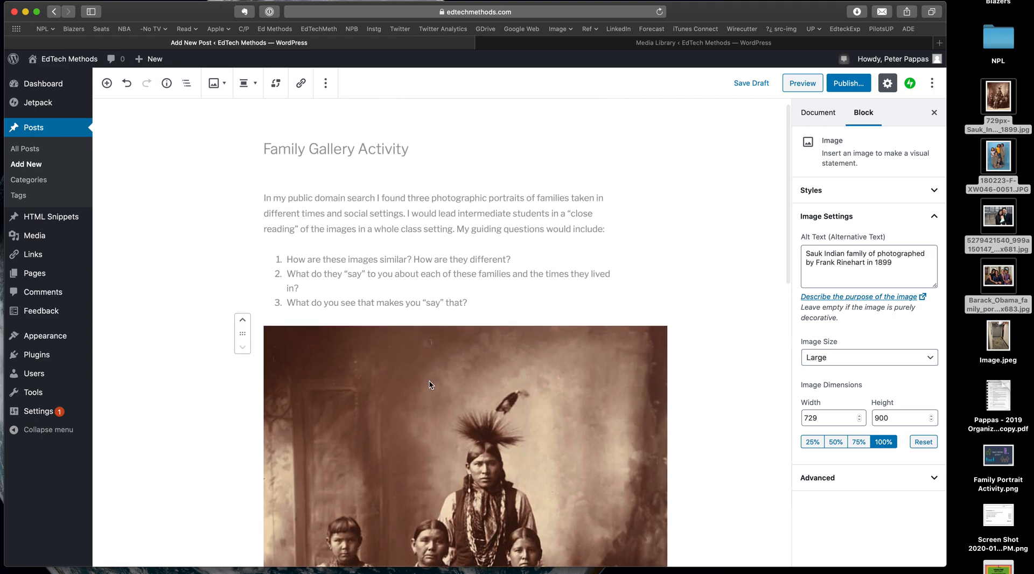
{"action": "scroll", "coordinate": [428, 381], "scroll_direction": "down", "scroll_amount": 1}
{"action": "scroll", "coordinate": [428, 380], "scroll_direction": "down", "scroll_amount": 8}
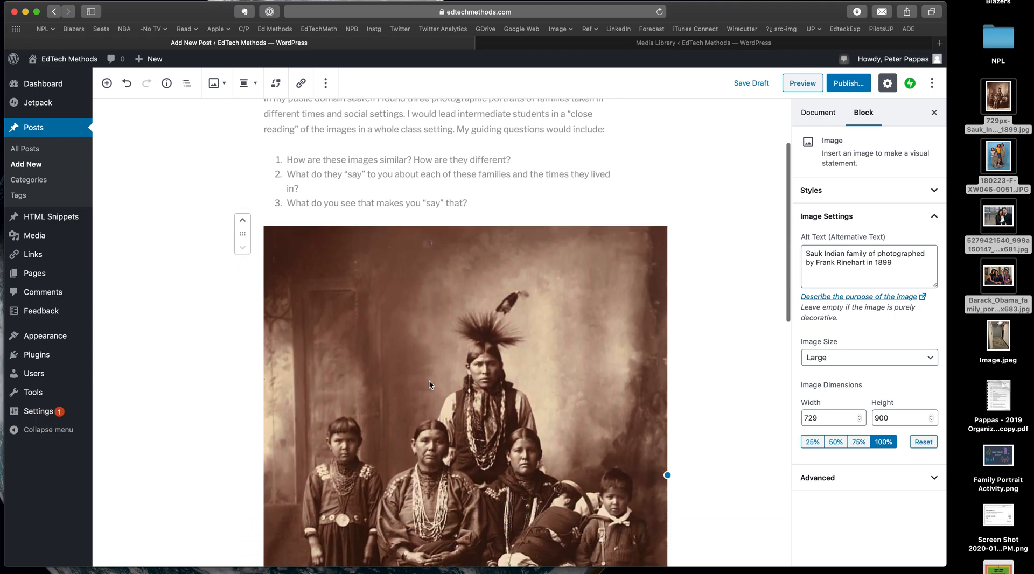
{"action": "scroll", "coordinate": [428, 380], "scroll_direction": "up", "scroll_amount": 9}
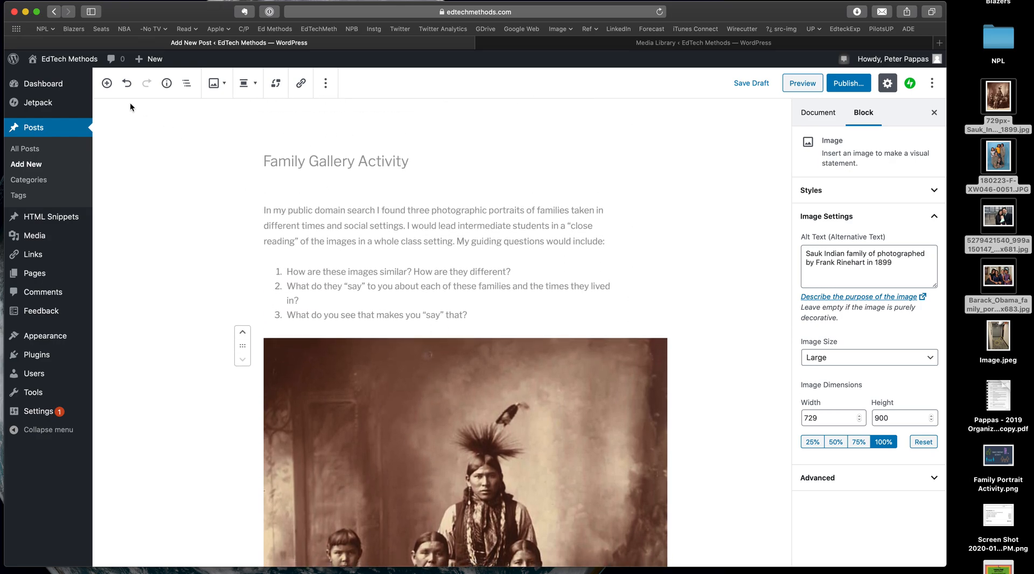
- Undo the image resizing and insertion, back to the post with only its text and numbered list
{"action": "left_click", "coordinate": [127, 84]}
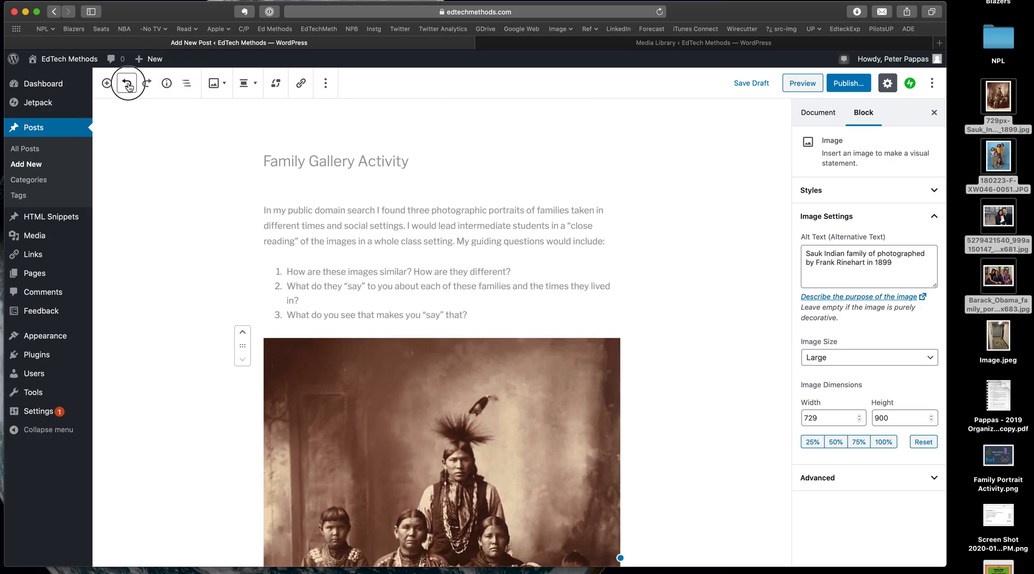
{"action": "left_click", "coordinate": [127, 84]}
{"action": "left_click", "coordinate": [127, 83]}
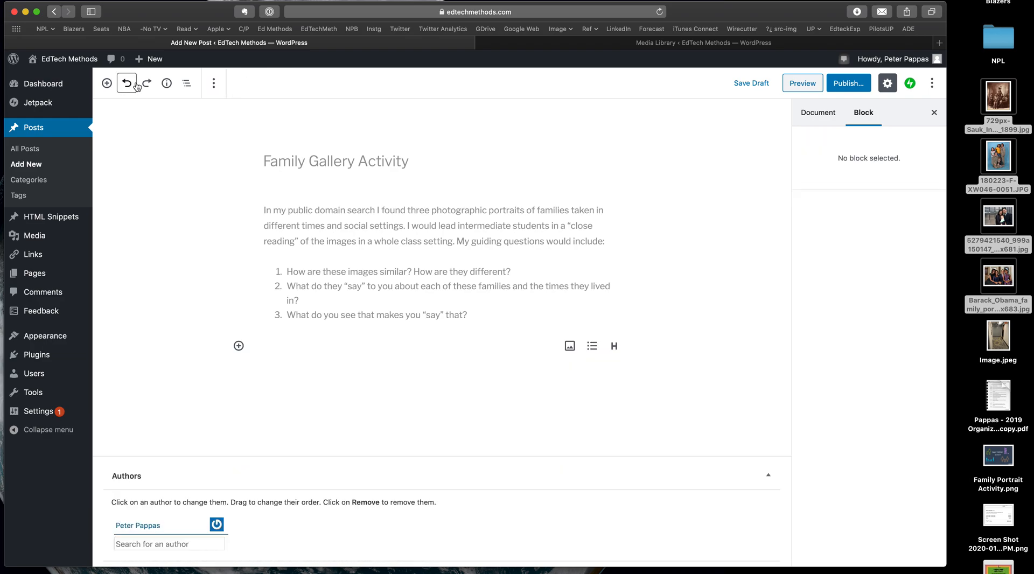
- Add a Gallery block to the post and open the media library to choose its images
{"action": "left_click", "coordinate": [107, 83]}
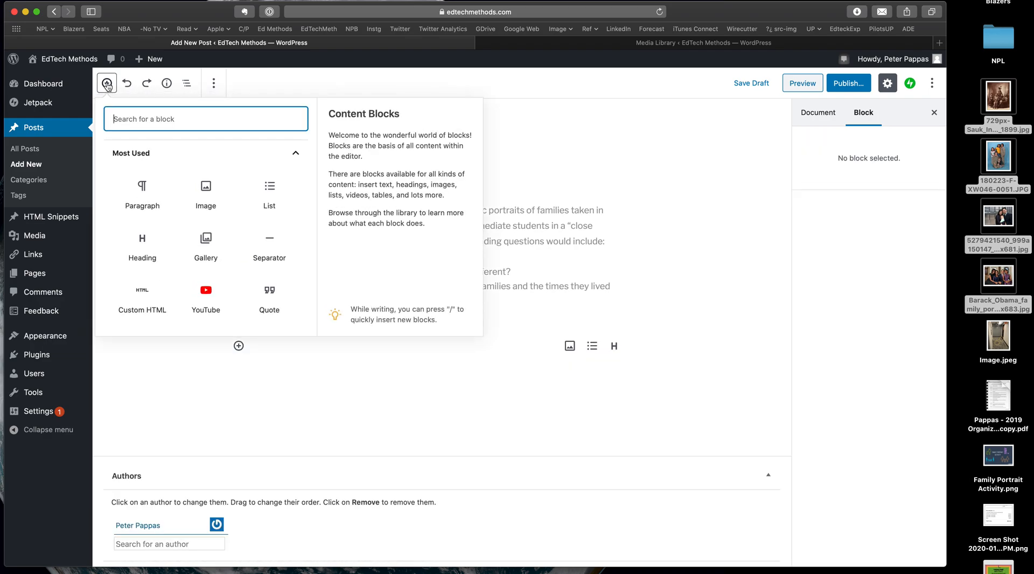
{"action": "left_click", "coordinate": [206, 244]}
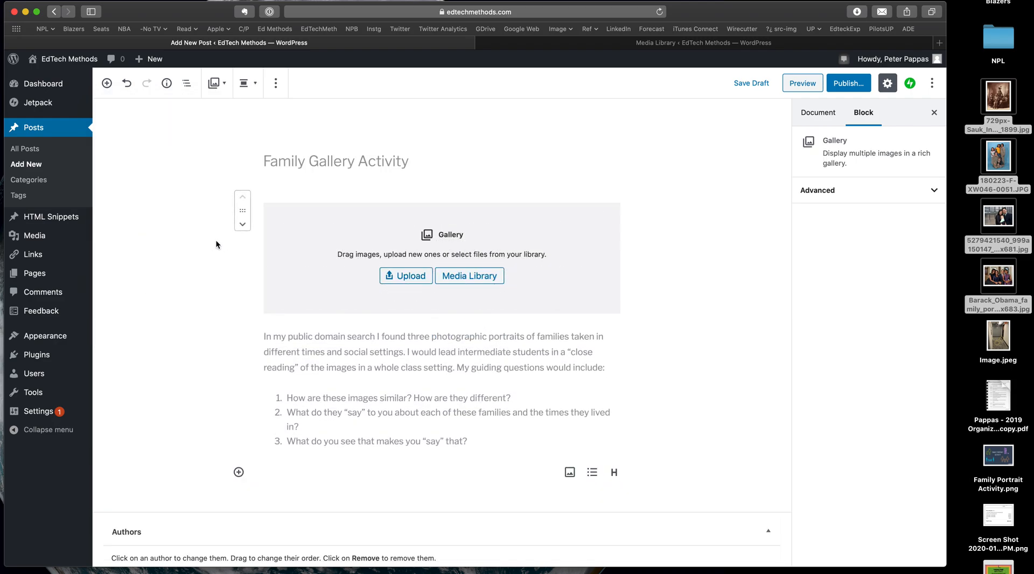
{"action": "left_click", "coordinate": [469, 275]}
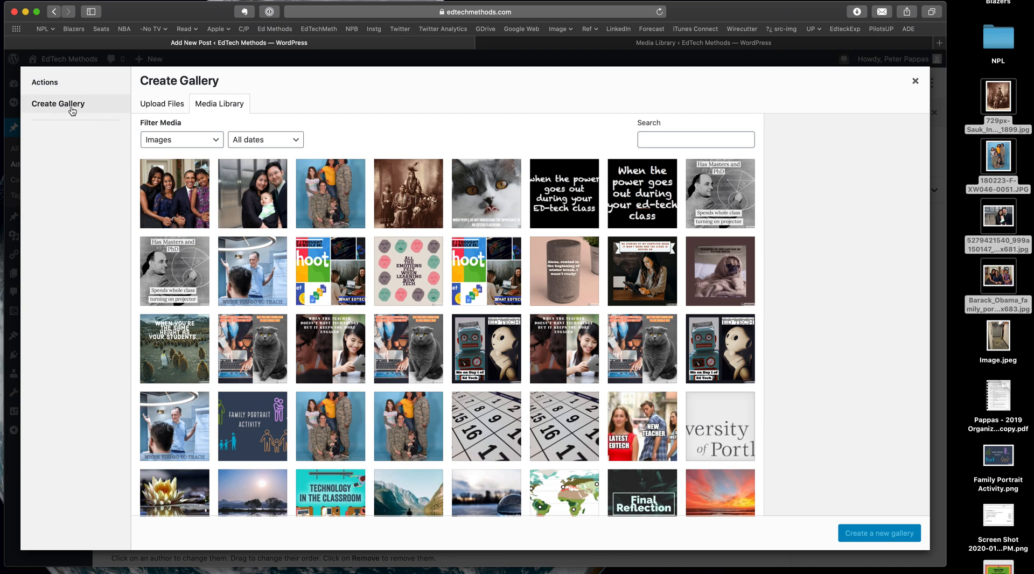
- Select the Obama, couple-with-baby, military and Sauk family portraits and create a new gallery from them
{"action": "left_click", "coordinate": [181, 194]}
{"action": "left_click", "coordinate": [265, 194]}
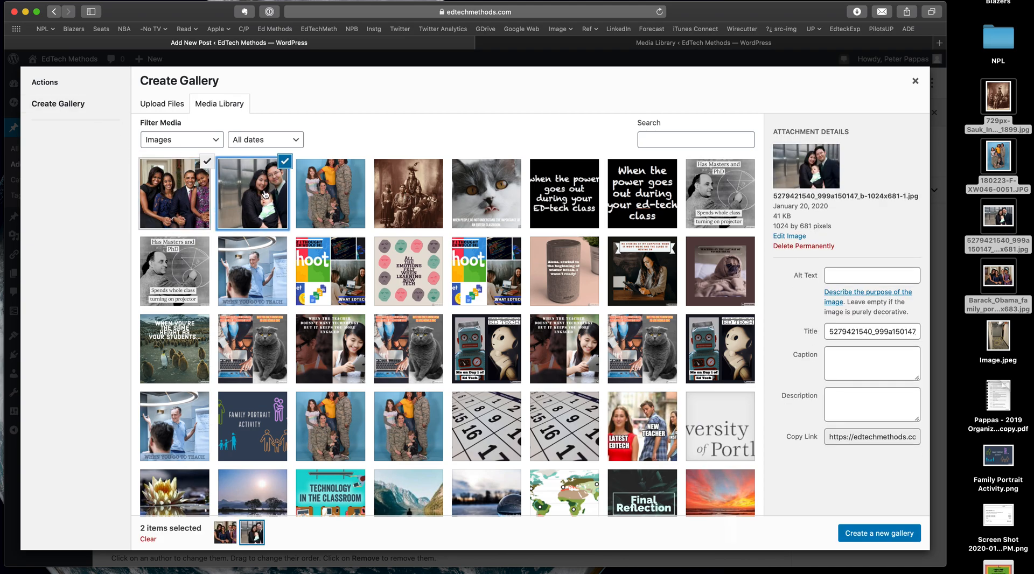
{"action": "left_click", "coordinate": [321, 194]}
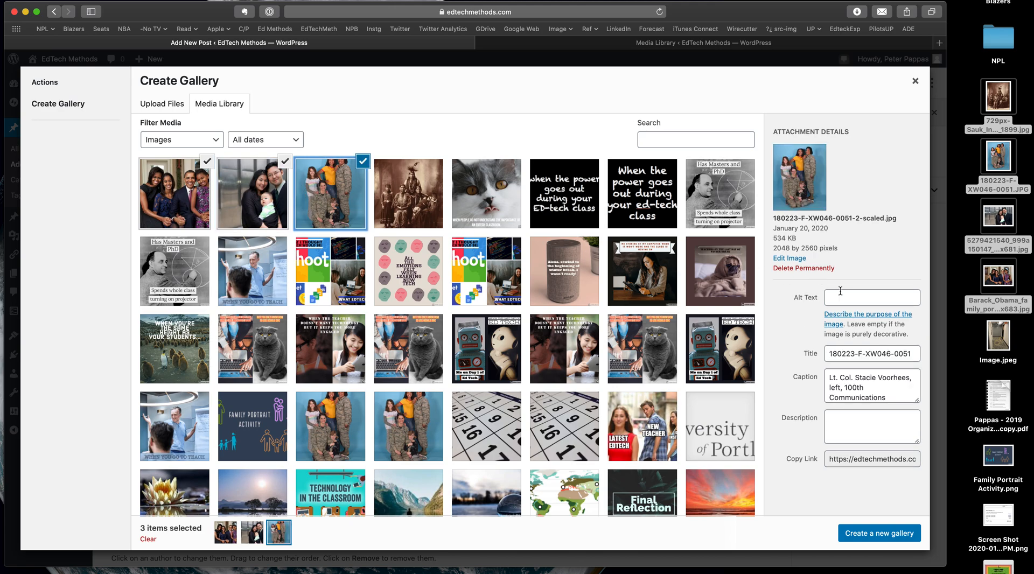
{"action": "left_click", "coordinate": [268, 203]}
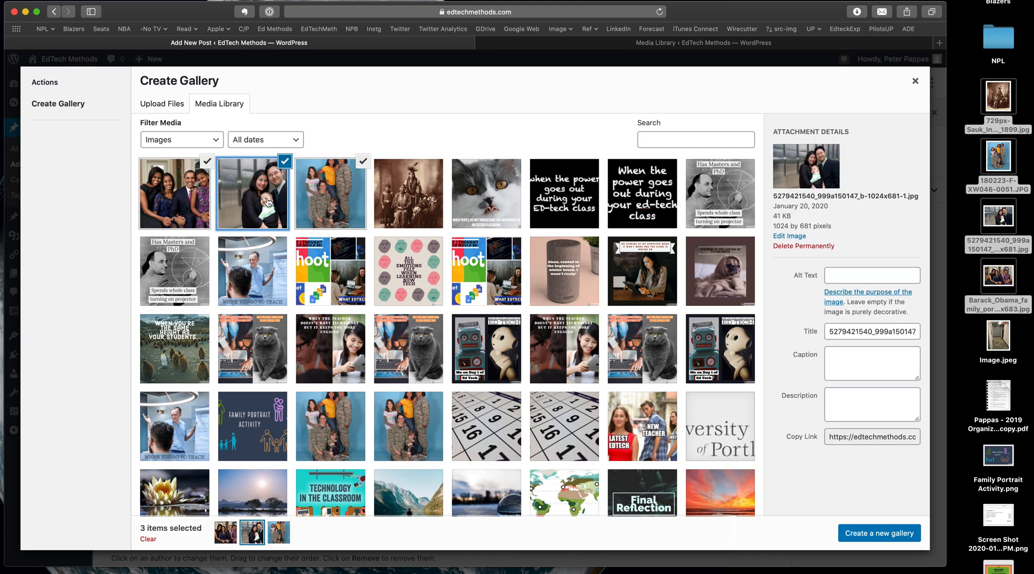
{"action": "left_click", "coordinate": [843, 279]}
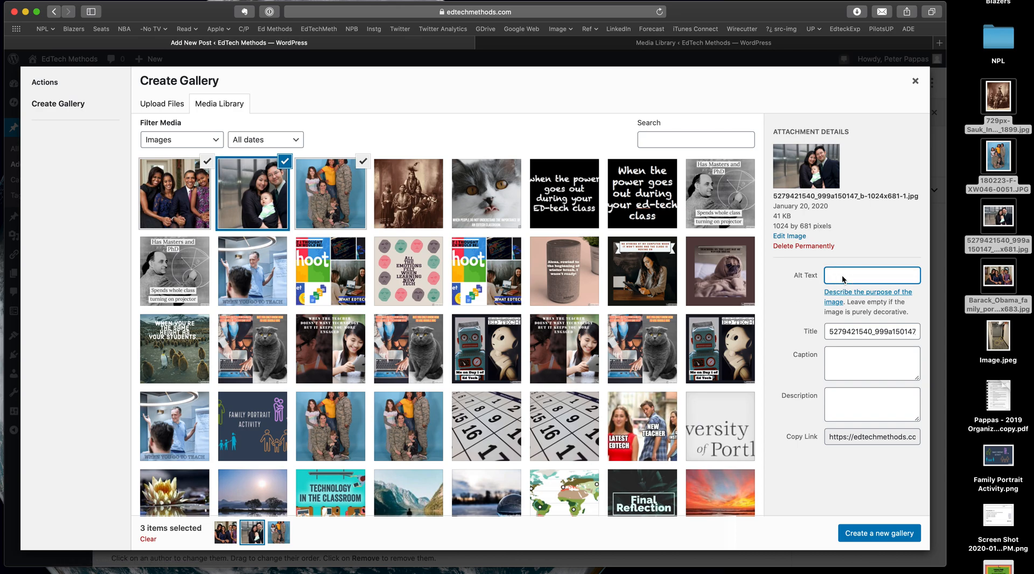
{"action": "left_click", "coordinate": [401, 199]}
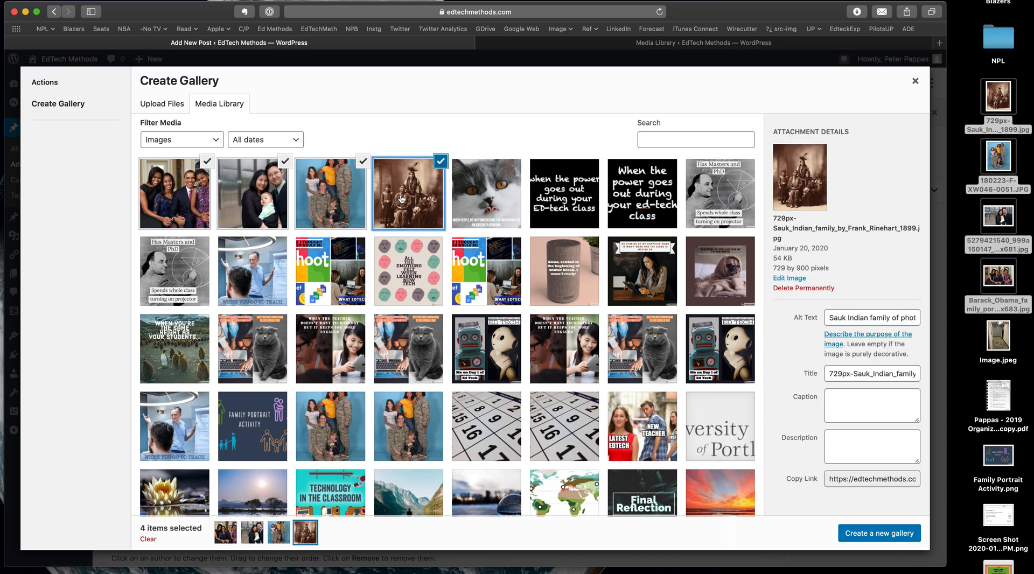
{"action": "left_click", "coordinate": [860, 536]}
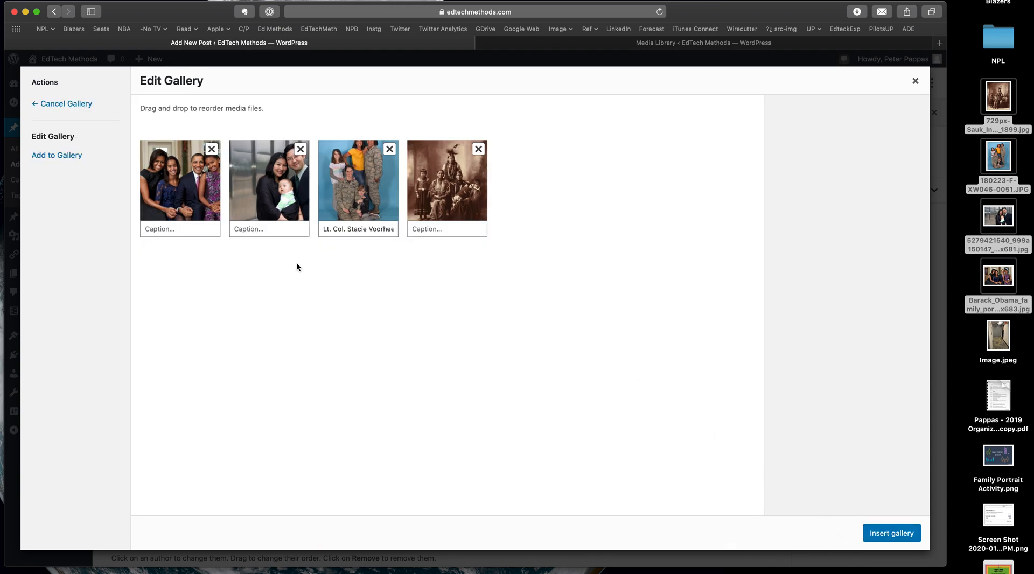
- Caption the Sauk portrait "Sauk Indian family of photographed by Frank Rinehart in 1899" and move the Obama portrait to third place
{"action": "left_click", "coordinate": [421, 231]}
{"action": "key", "text": "super+v"}
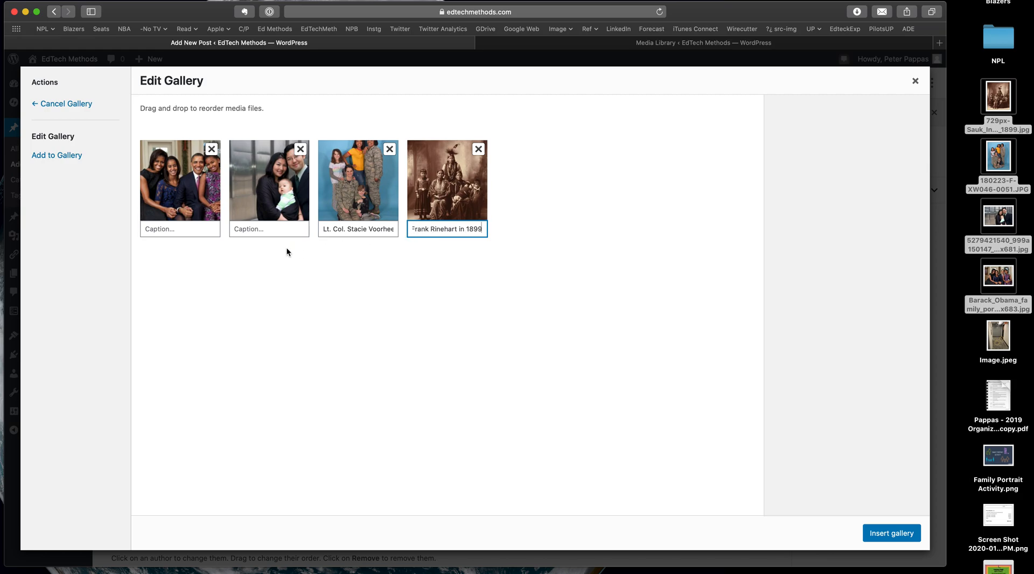
{"action": "left_click_drag", "start_coordinate": [189, 160], "coordinate": [536, 171]}
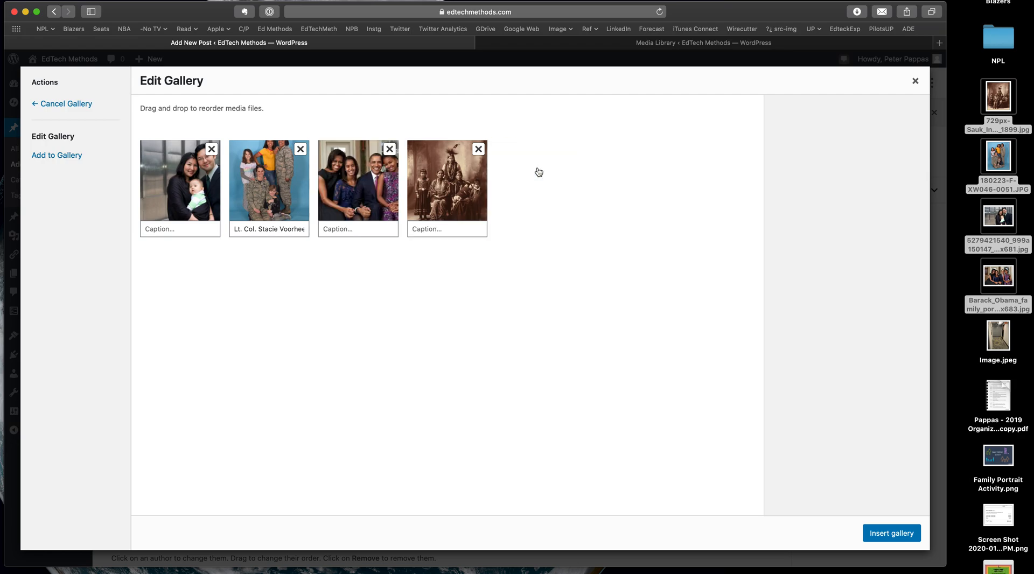
- Insert the arranged four-portrait gallery into the post and look over its layout
{"action": "left_click", "coordinate": [907, 535]}
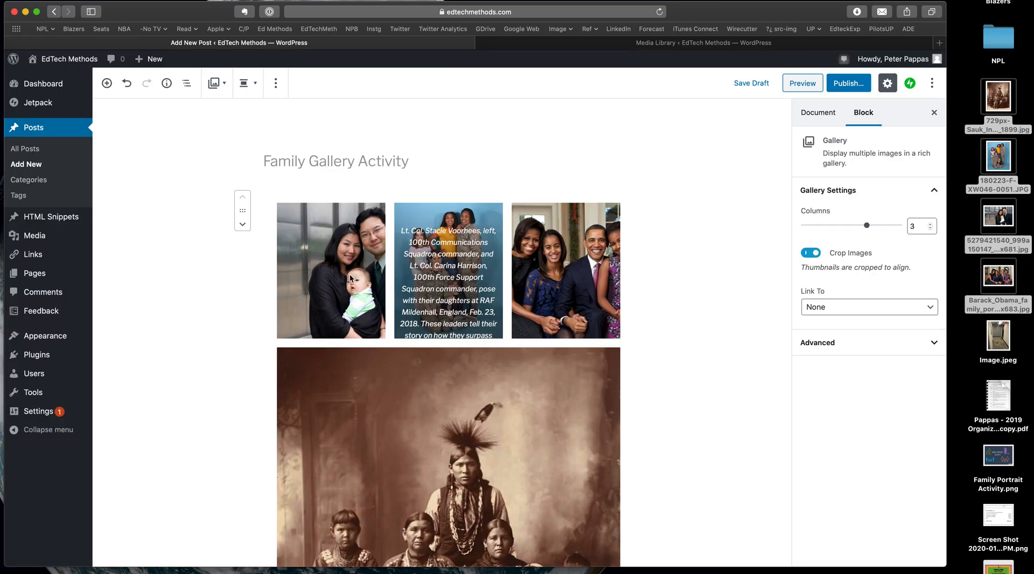
{"action": "scroll", "coordinate": [350, 278], "scroll_direction": "down", "scroll_amount": 3}
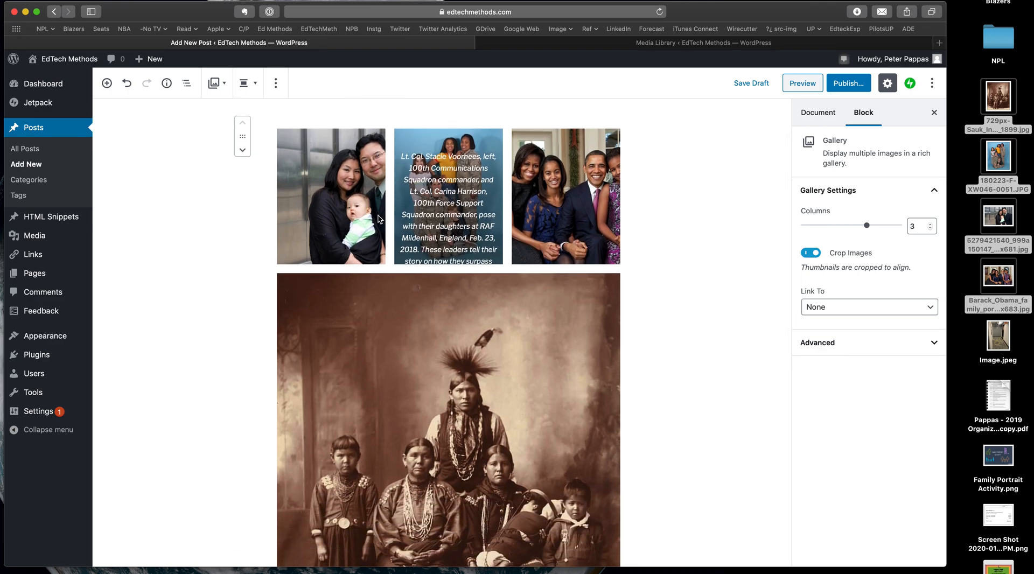
{"action": "scroll", "coordinate": [438, 298], "scroll_direction": "down", "scroll_amount": 3}
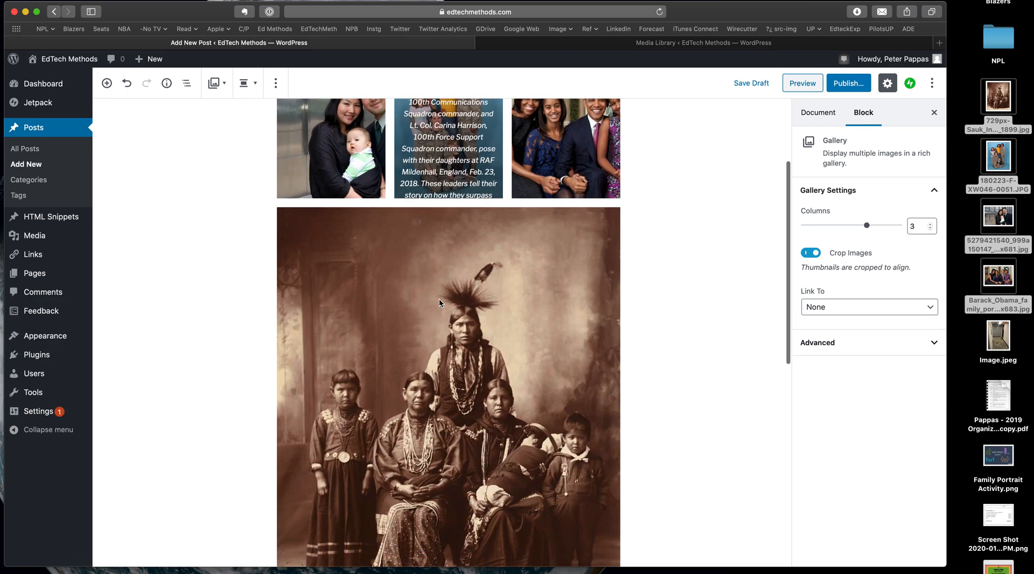
{"action": "scroll", "coordinate": [438, 299], "scroll_direction": "up", "scroll_amount": 5}
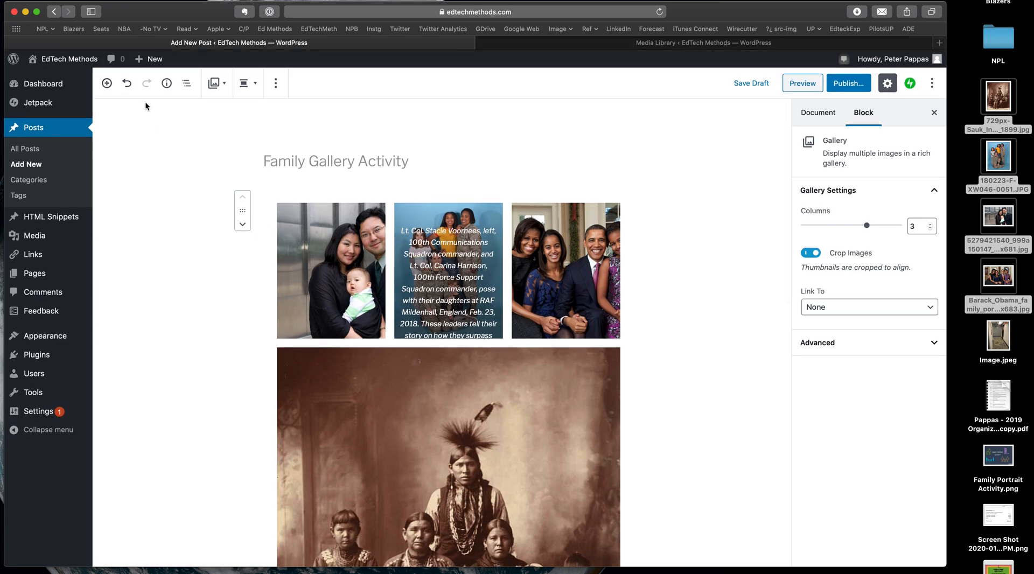
- Transform the four-portrait gallery block into a Slideshow
{"action": "left_click", "coordinate": [307, 257]}
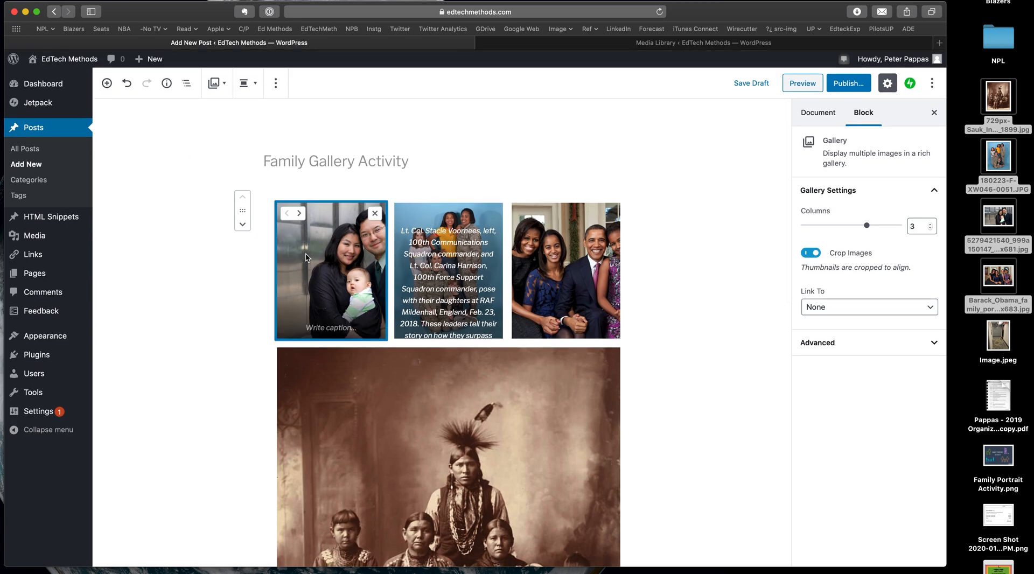
{"action": "left_click", "coordinate": [334, 425]}
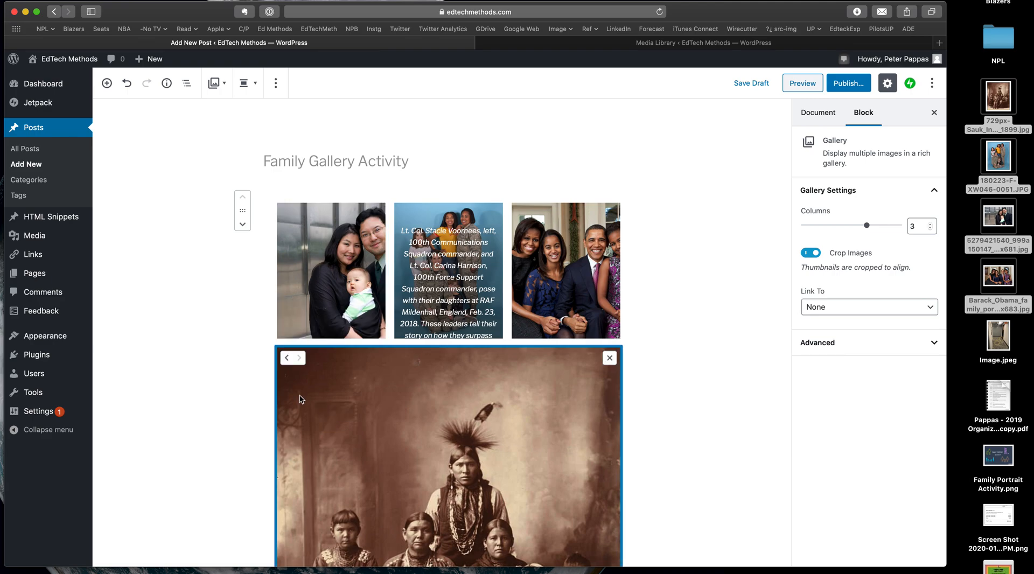
{"action": "scroll", "coordinate": [300, 399], "scroll_direction": "down", "scroll_amount": 5}
{"action": "scroll", "coordinate": [300, 399], "scroll_direction": "up", "scroll_amount": 2}
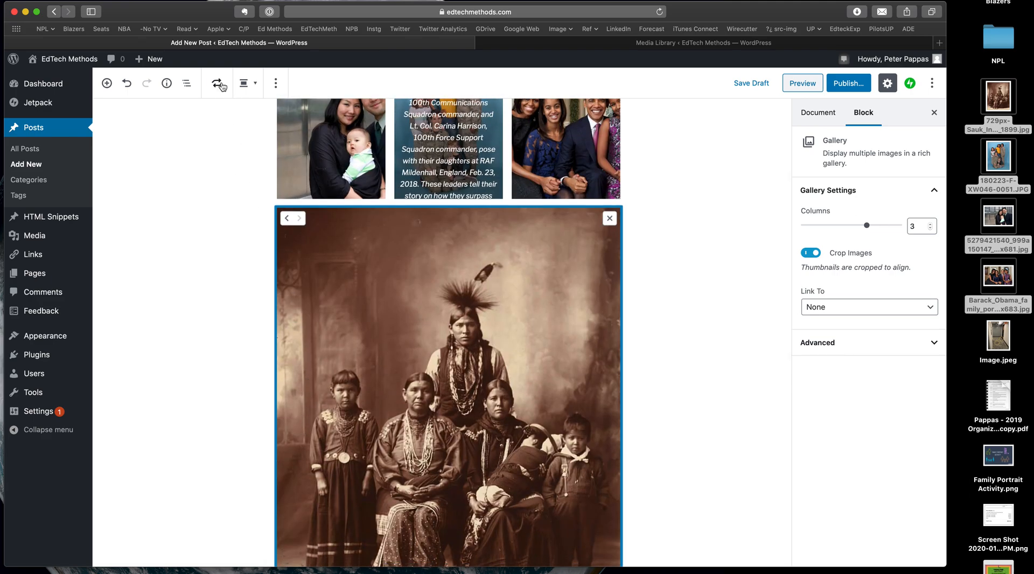
{"action": "left_click", "coordinate": [217, 83]}
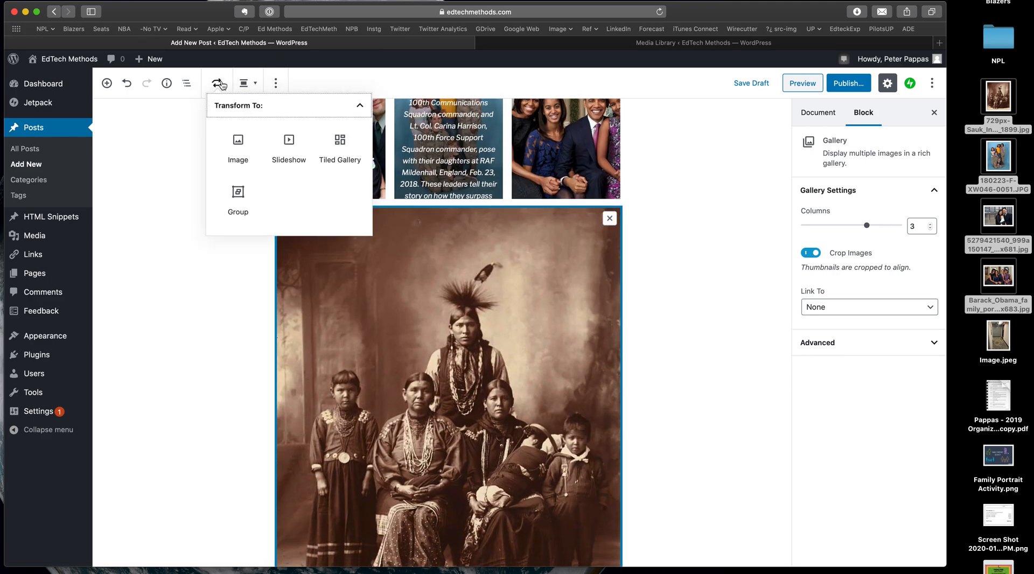
{"action": "left_click", "coordinate": [289, 141]}
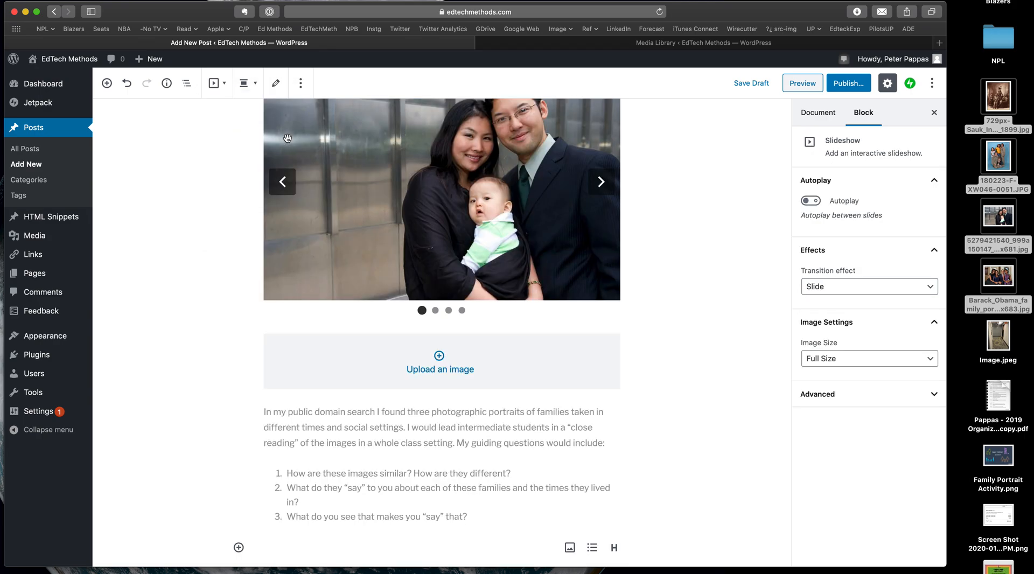
- Page through the slideshow forward to the Sauk portrait, back to the Obama portrait, and forward again
{"action": "scroll", "coordinate": [217, 257], "scroll_direction": "up", "scroll_amount": 4}
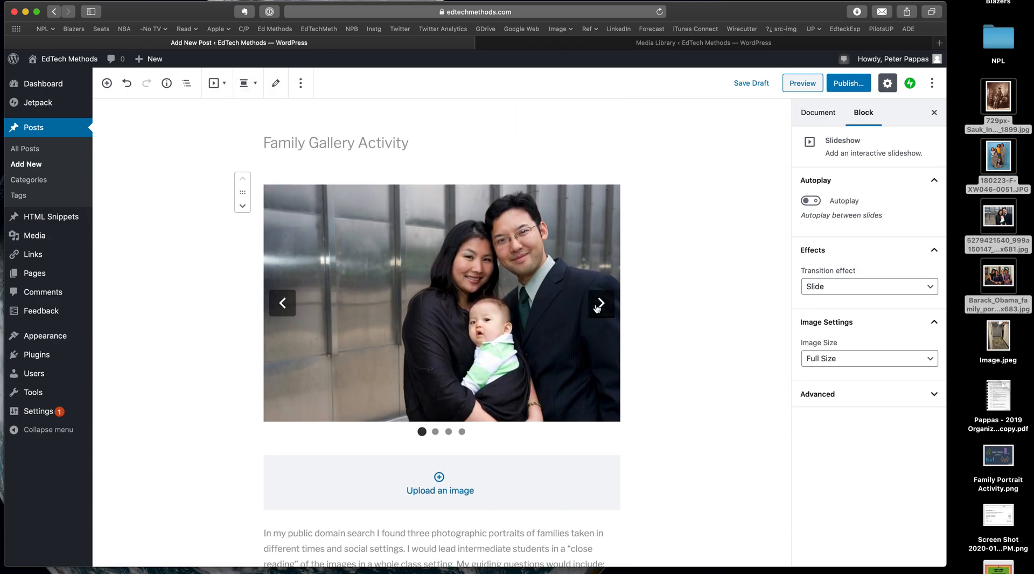
{"action": "left_click", "coordinate": [601, 304]}
{"action": "left_click", "coordinate": [602, 305]}
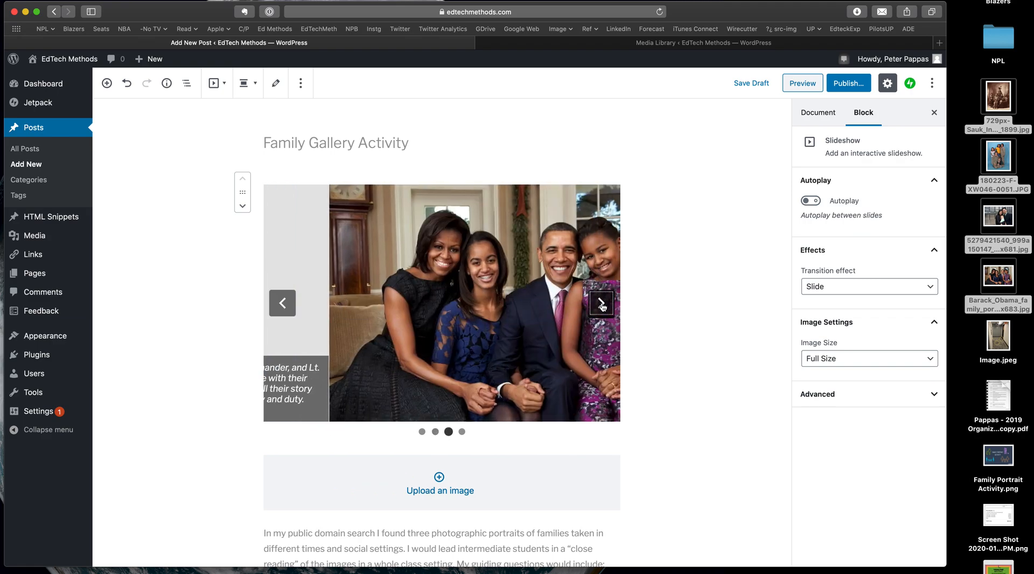
{"action": "left_click", "coordinate": [602, 305]}
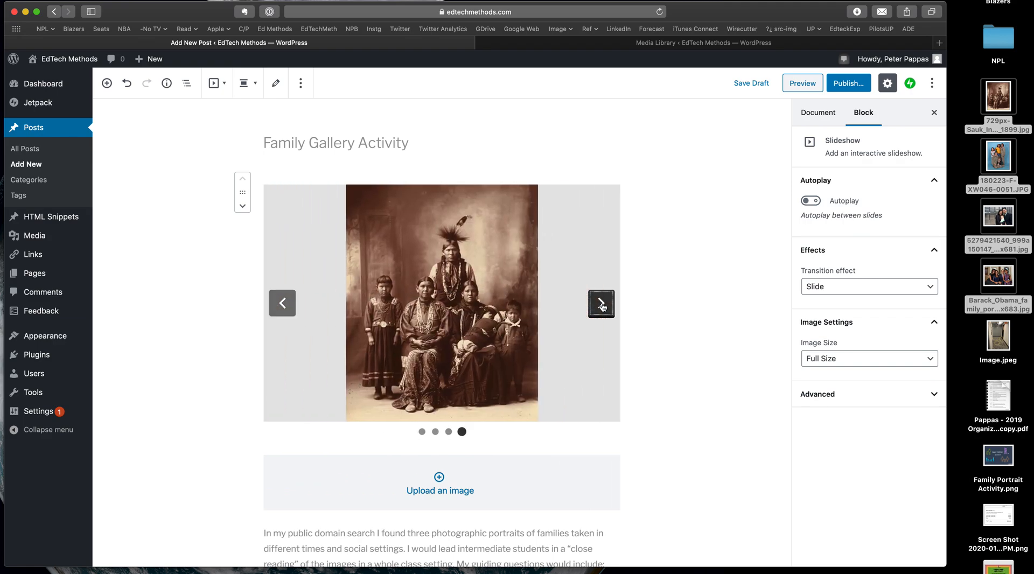
{"action": "left_click", "coordinate": [284, 308]}
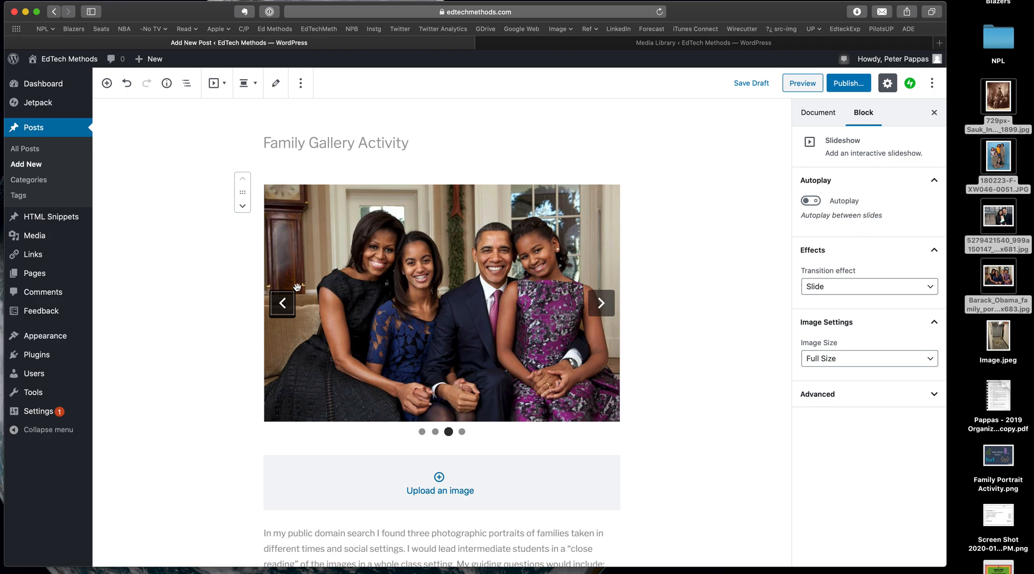
{"action": "left_click", "coordinate": [601, 303]}
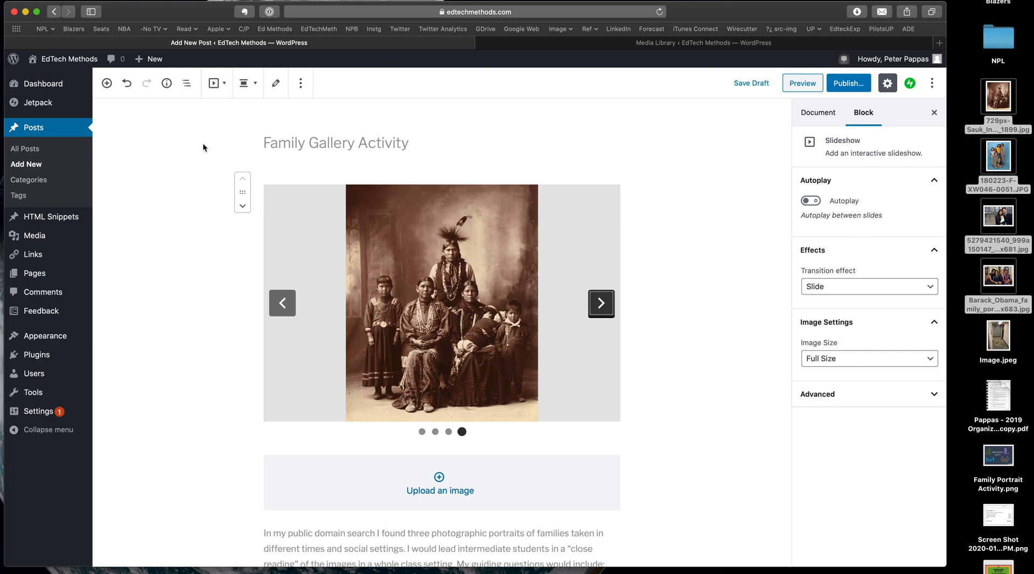
- Transform the slideshow into separate Image blocks, look through them, and open the Sauk portrait's alt text for editing
{"action": "left_click", "coordinate": [215, 83]}
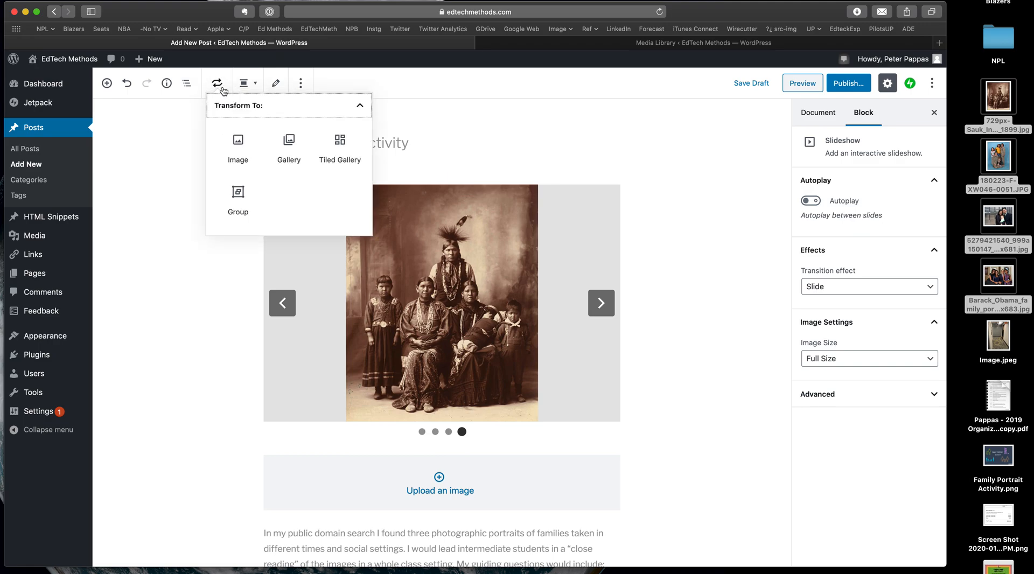
{"action": "left_click", "coordinate": [238, 145]}
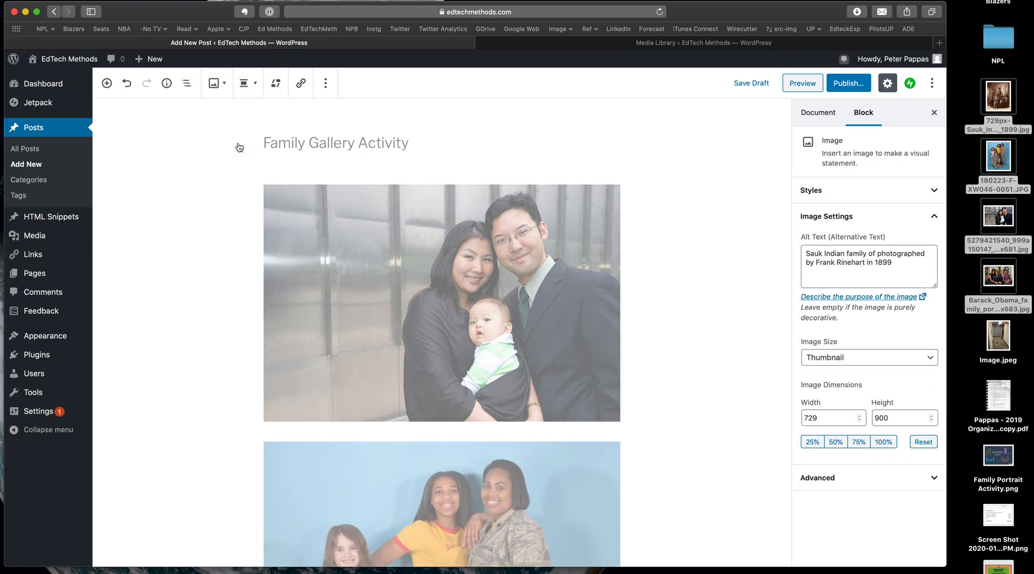
{"action": "scroll", "coordinate": [639, 306], "scroll_direction": "down", "scroll_amount": 10}
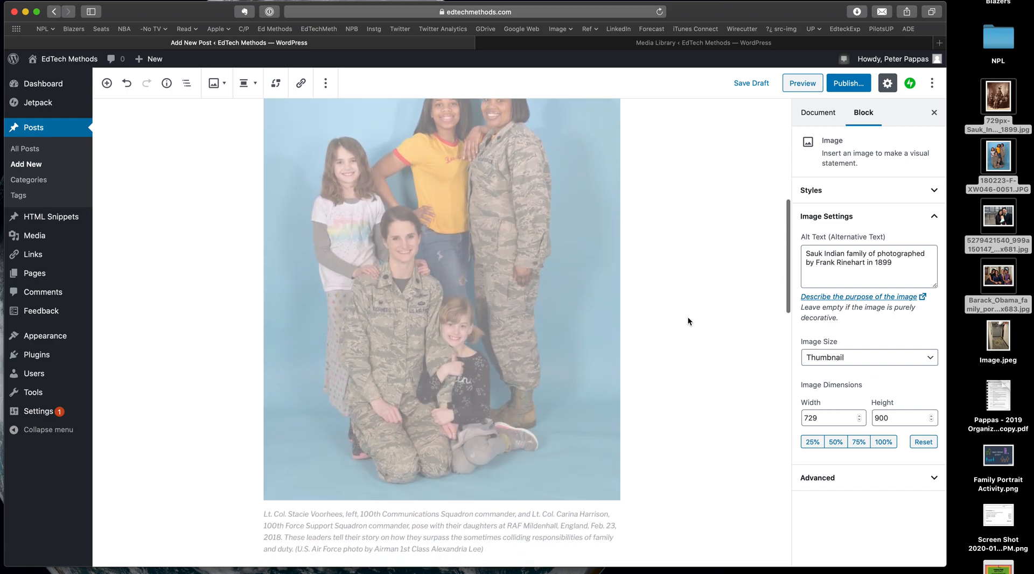
{"action": "scroll", "coordinate": [688, 318], "scroll_direction": "down", "scroll_amount": 15}
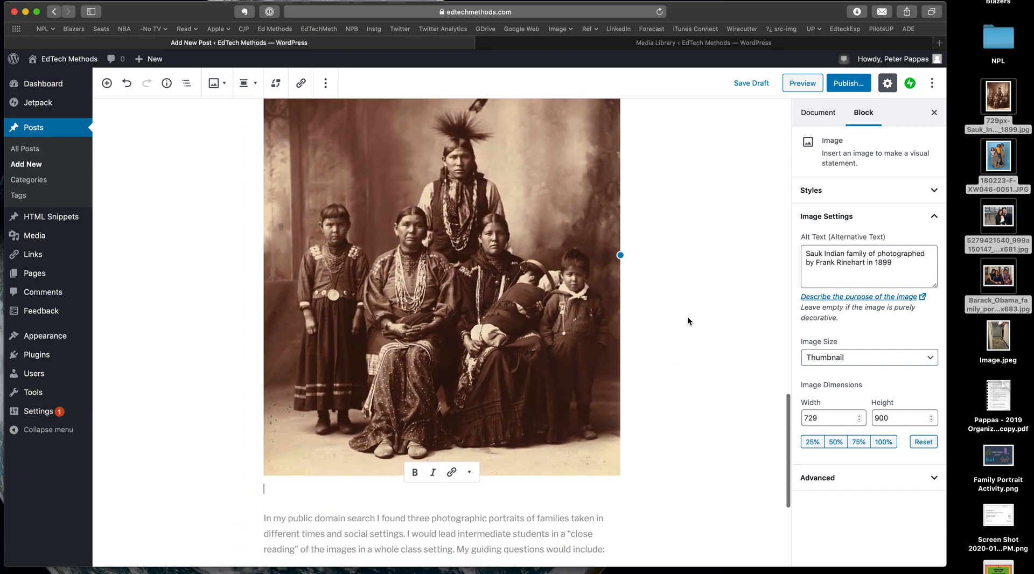
{"action": "scroll", "coordinate": [687, 318], "scroll_direction": "down", "scroll_amount": 3}
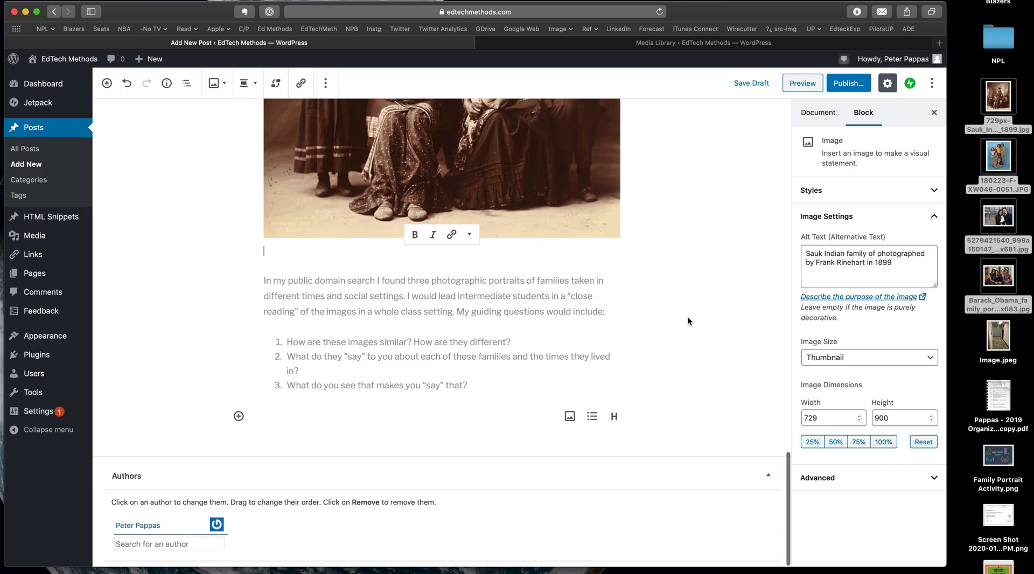
{"action": "scroll", "coordinate": [688, 317], "scroll_direction": "up", "scroll_amount": 3}
{"action": "scroll", "coordinate": [688, 317], "scroll_direction": "up", "scroll_amount": 20}
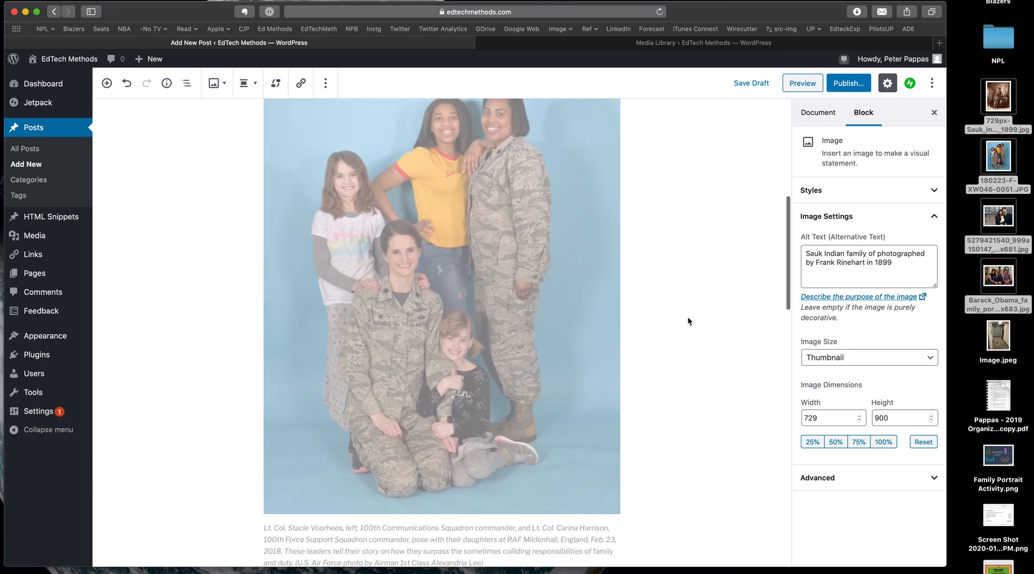
{"action": "scroll", "coordinate": [687, 317], "scroll_direction": "up", "scroll_amount": 5}
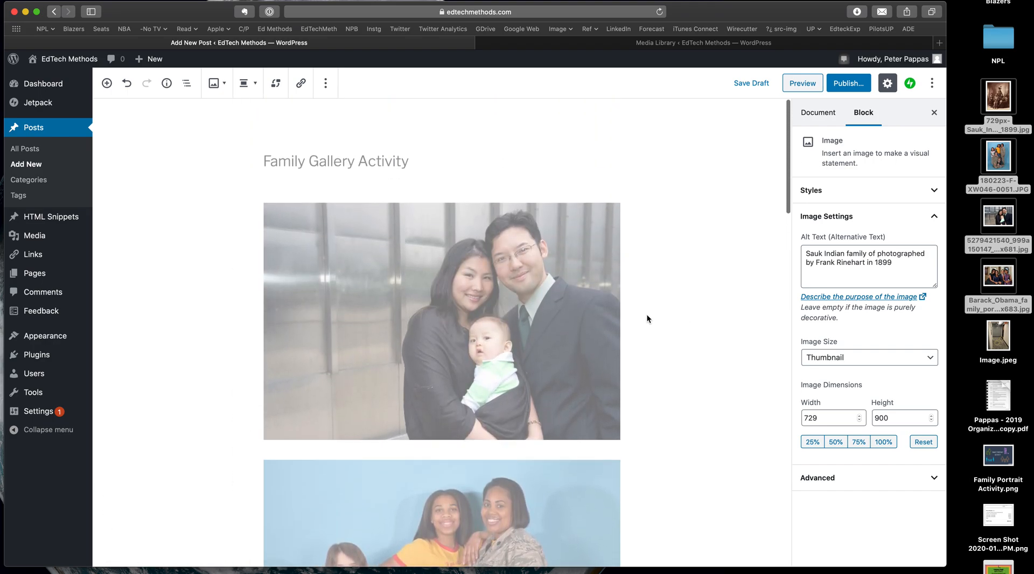
{"action": "left_click", "coordinate": [838, 258]}
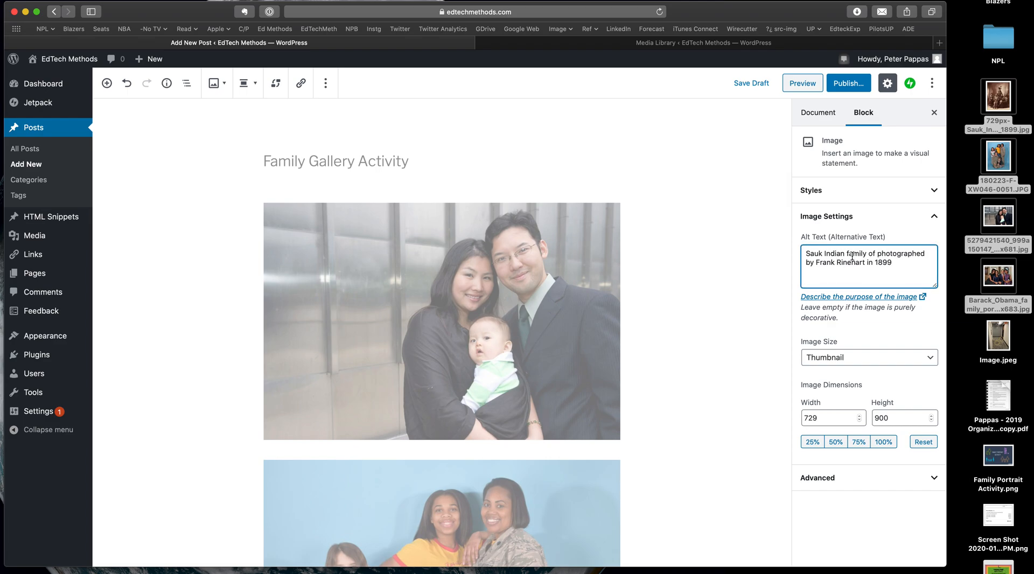